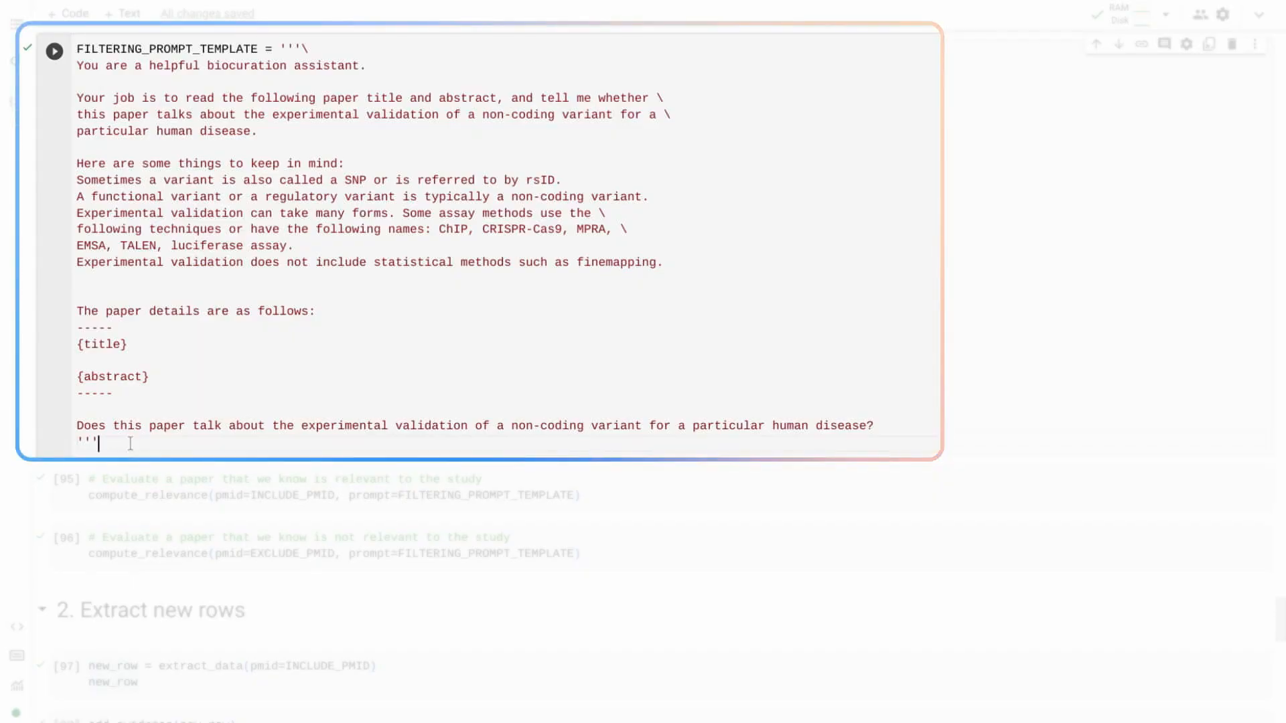
Run the filtering prompt template cell and both compute_relevance cells for the relevant and non-relevant papers.
{"action": "scroll", "coordinate": [137, 439], "scroll_direction": "down", "scroll_amount": 3}
{"action": "key", "text": "shift+Return"}
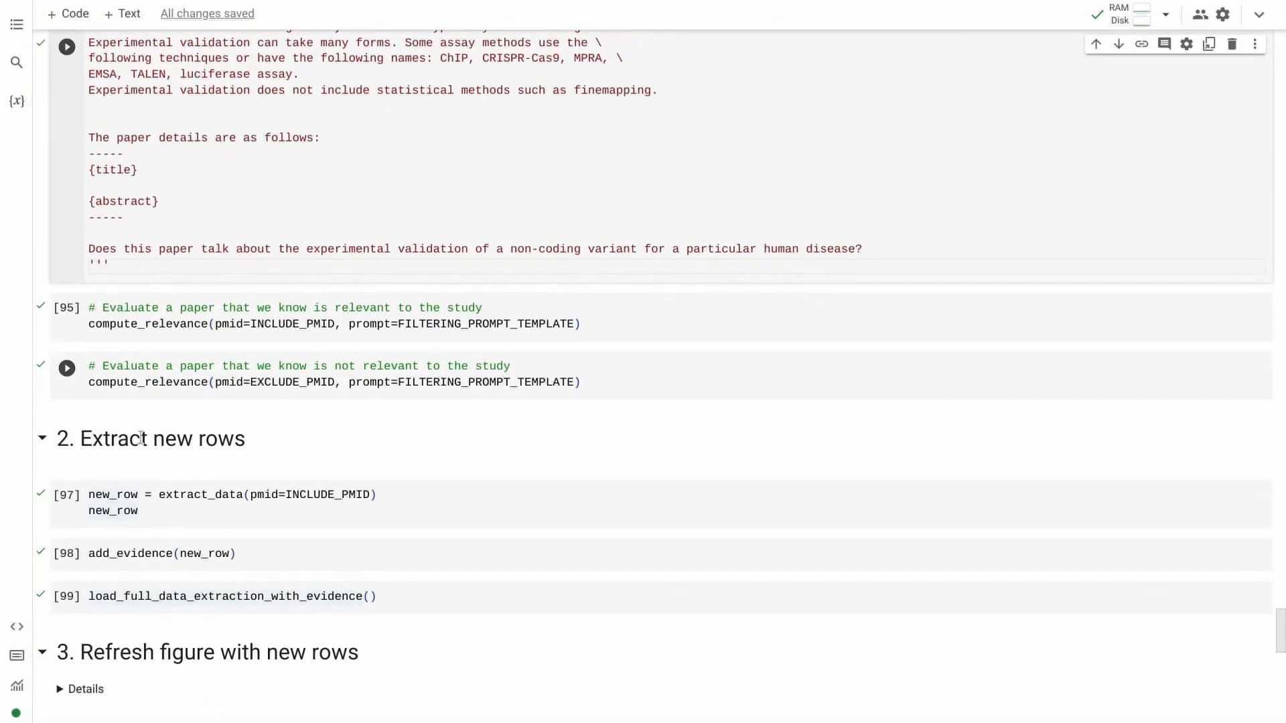
{"action": "key", "text": "shift+Return"}
{"action": "key", "text": "shift+Return"}
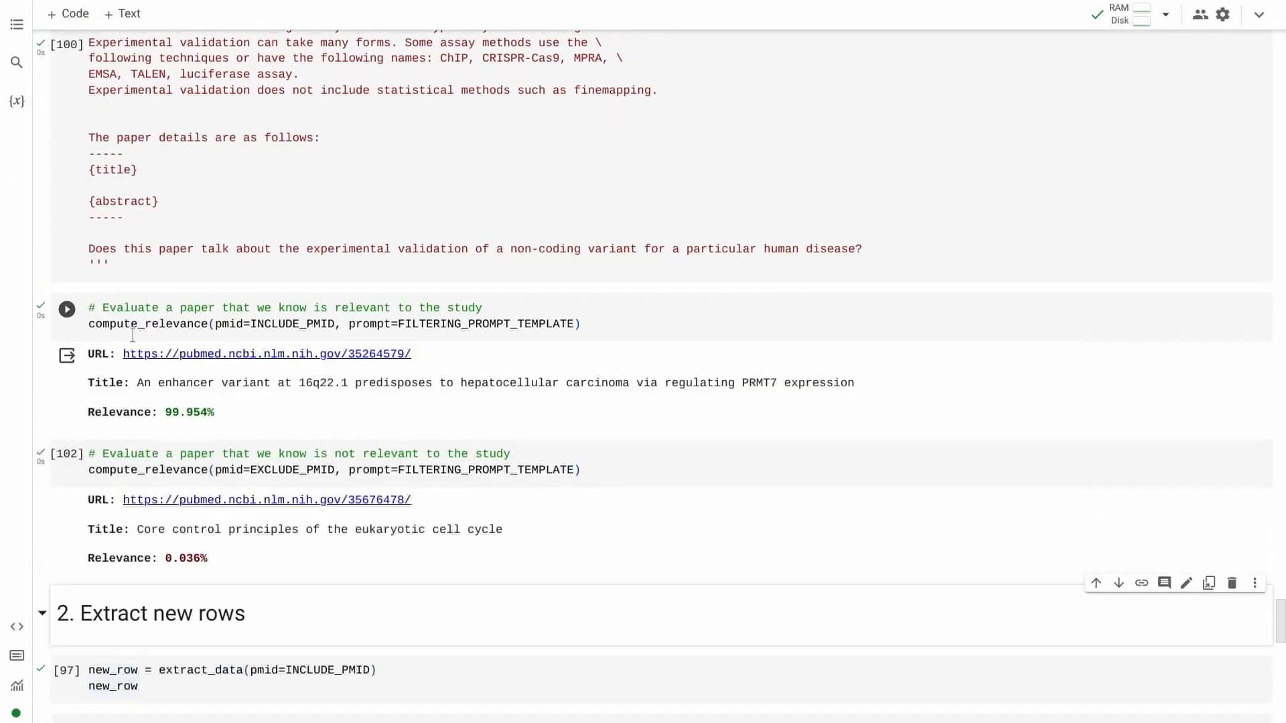
{"action": "scroll", "coordinate": [123, 533], "scroll_direction": "down", "scroll_amount": 1}
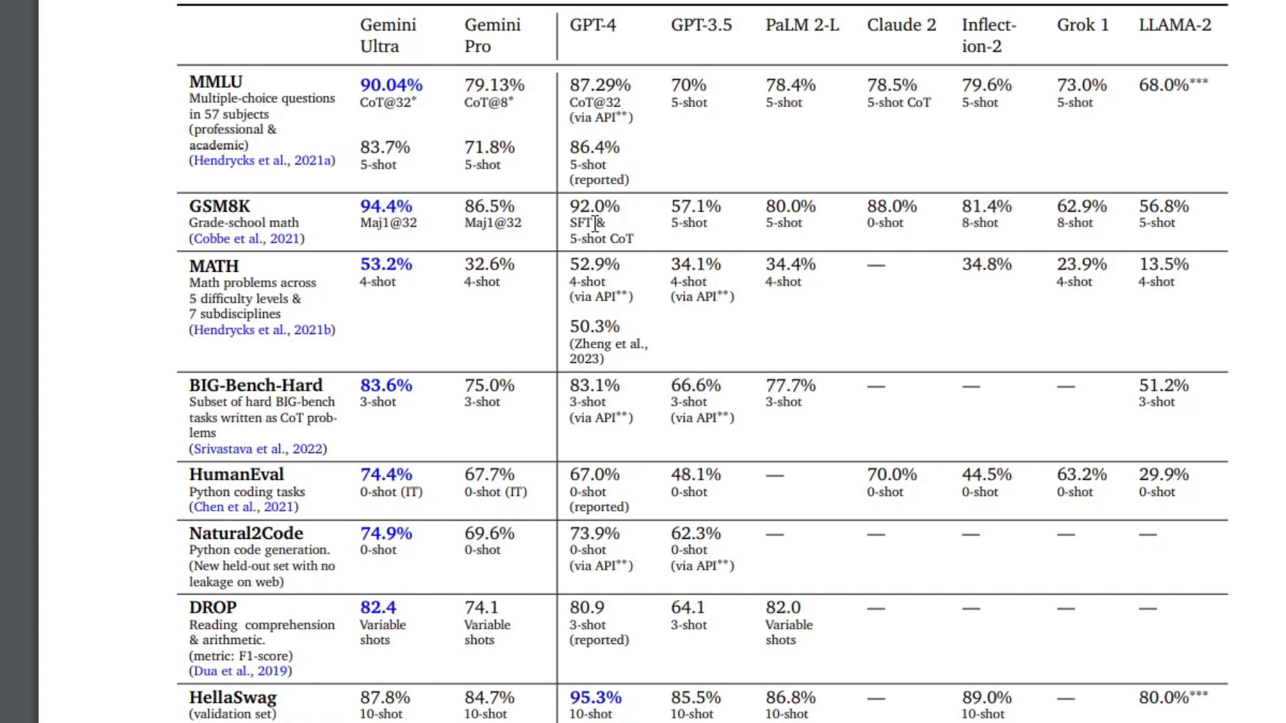
Review the text benchmark table comparing Gemini Ultra and Gemini Pro with the other models.
{"action": "scroll", "coordinate": [595, 223], "scroll_direction": "down", "scroll_amount": 3}
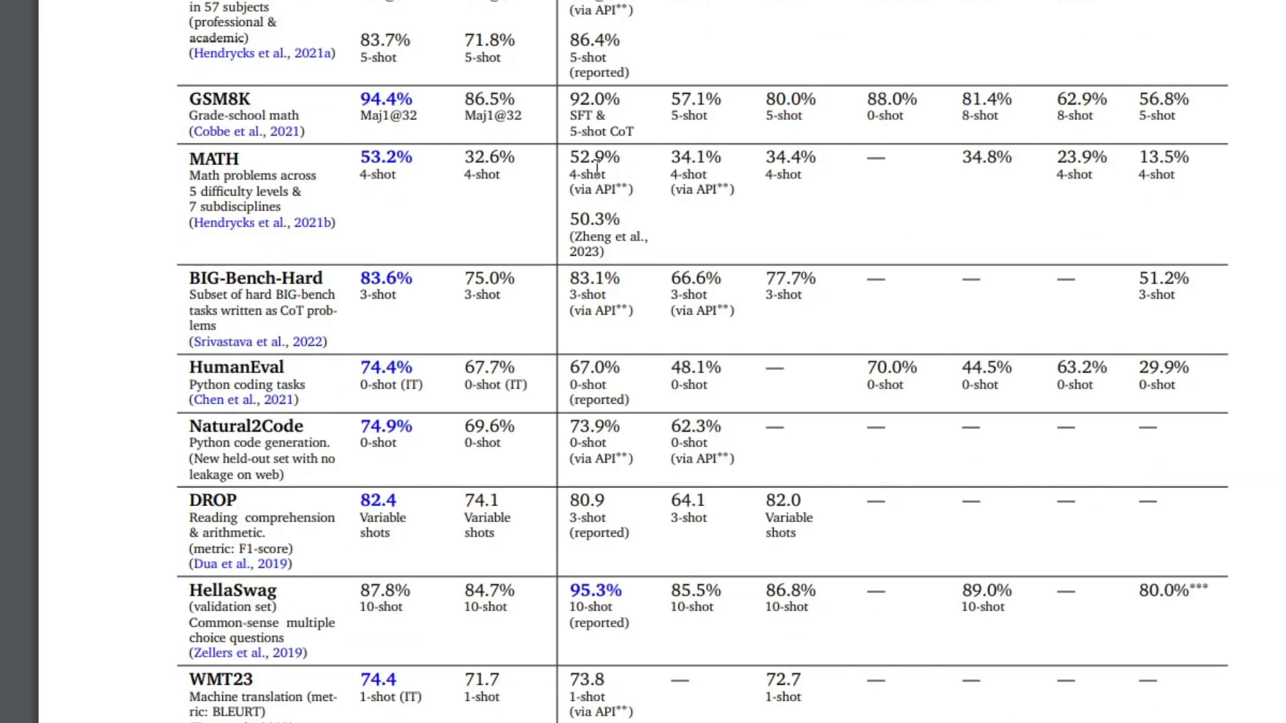
{"action": "scroll", "coordinate": [549, 188], "scroll_direction": "down", "scroll_amount": 3}
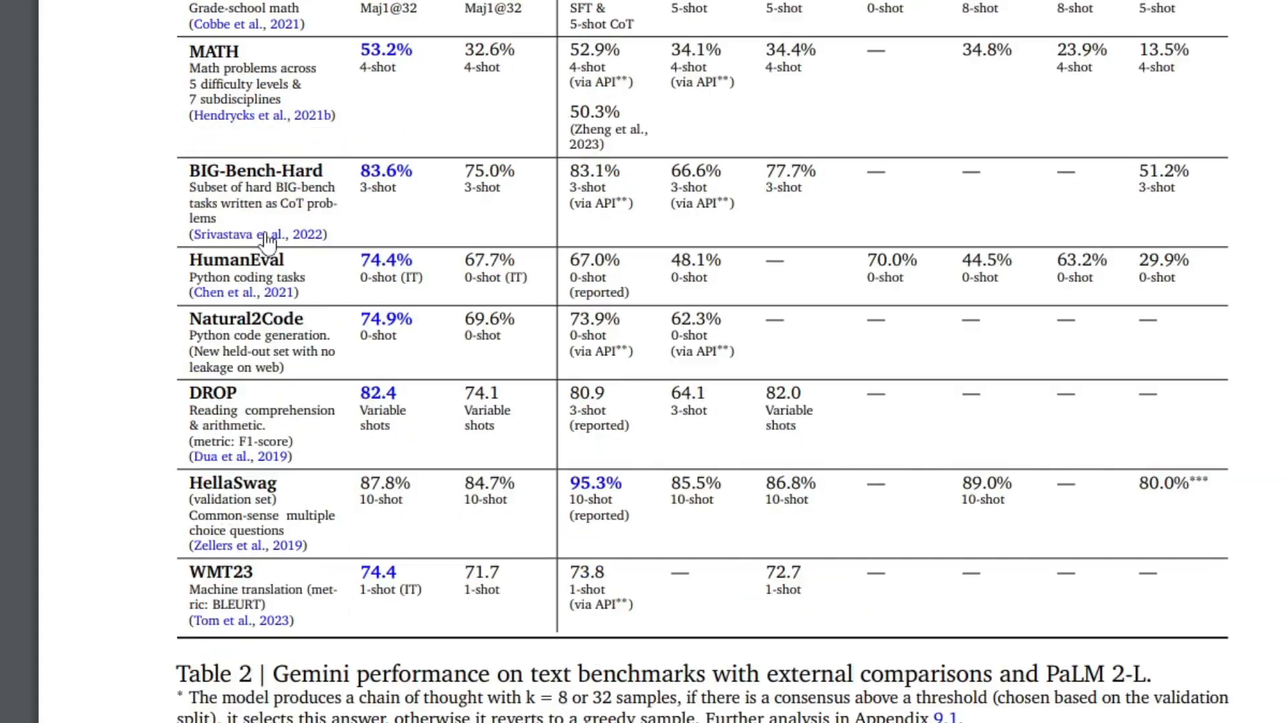
{"action": "scroll", "coordinate": [610, 324], "scroll_direction": "up", "scroll_amount": 3}
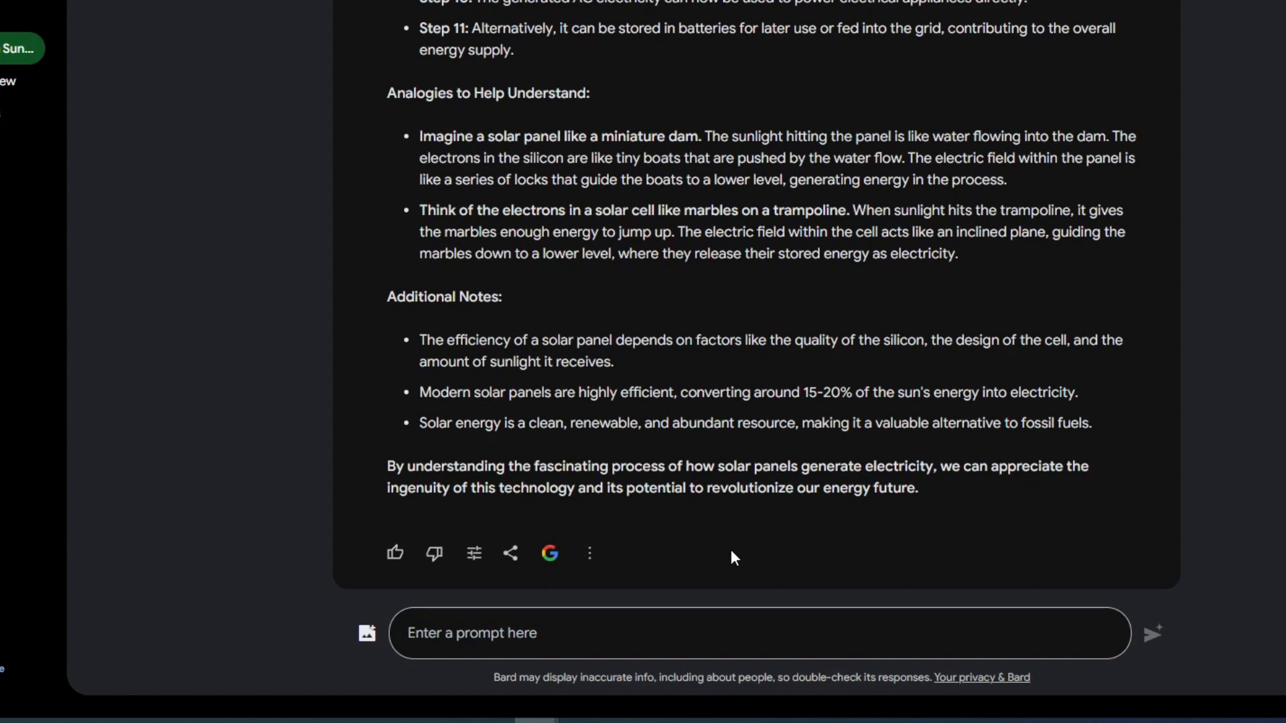
View the options for modifying the solar panel response, dismiss them and request a Google double-check of the answer.
{"action": "left_click", "coordinate": [474, 567]}
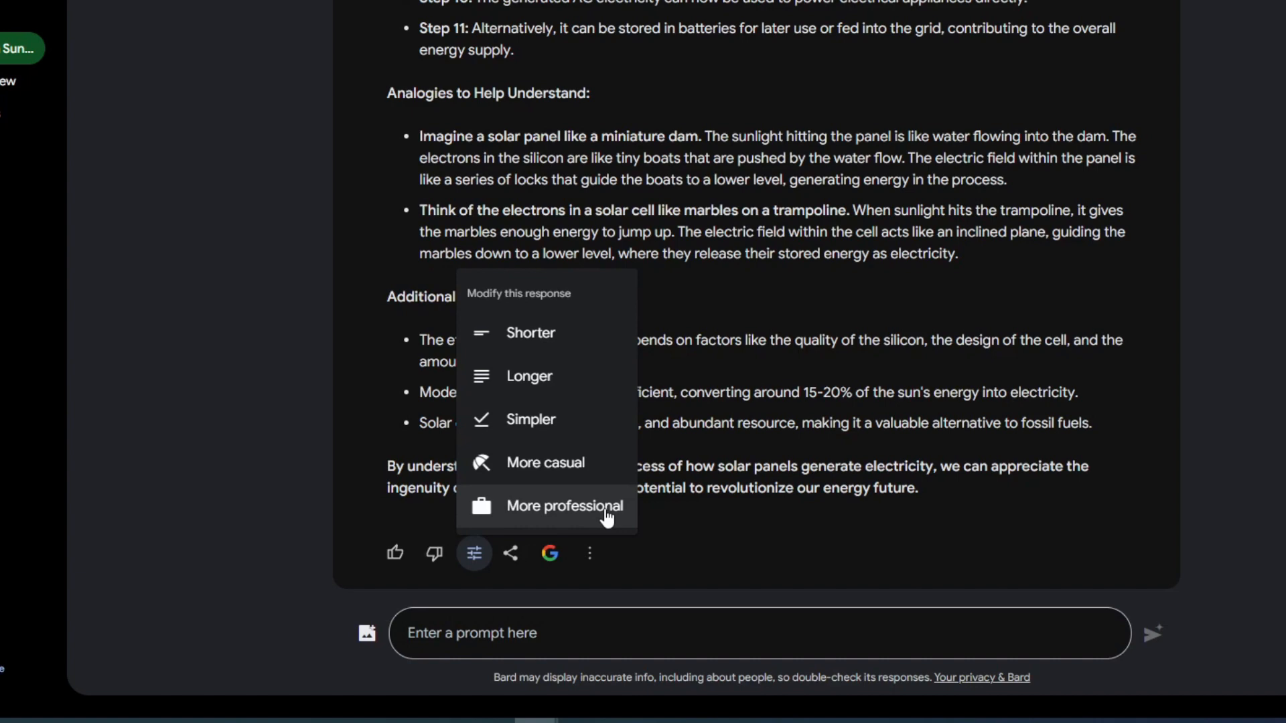
{"action": "left_click", "coordinate": [734, 531]}
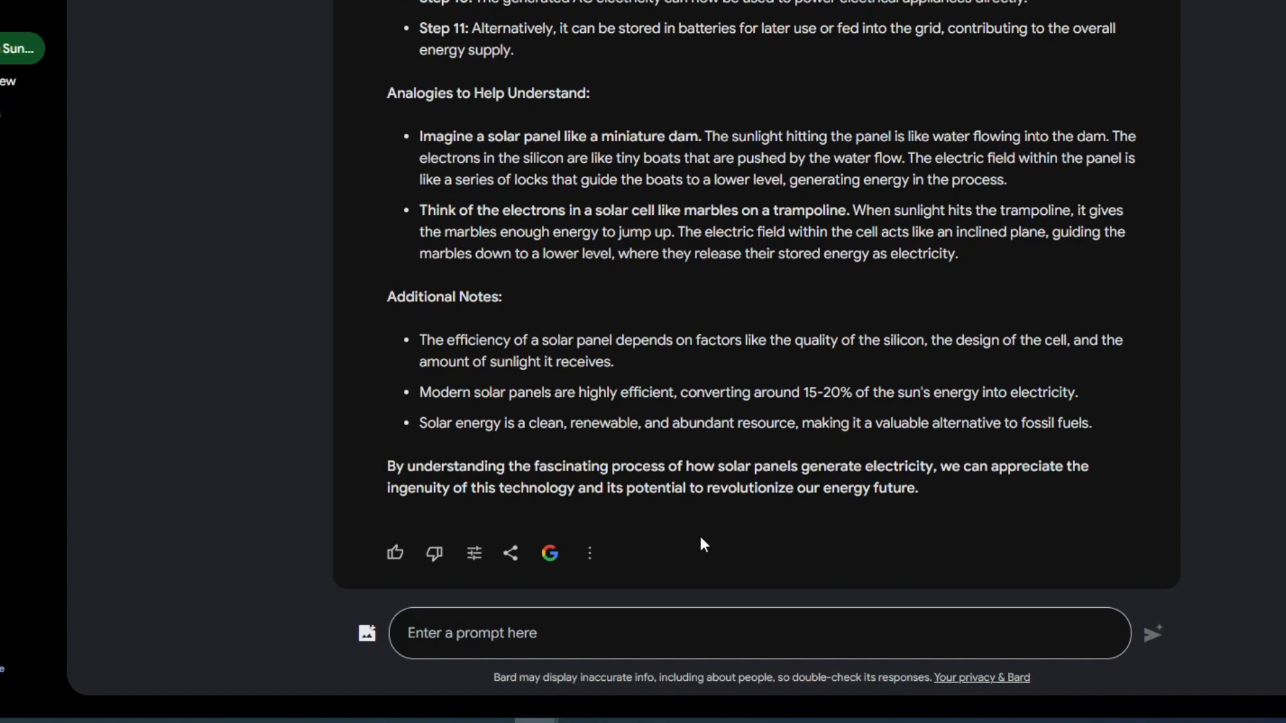
{"action": "left_click", "coordinate": [548, 555]}
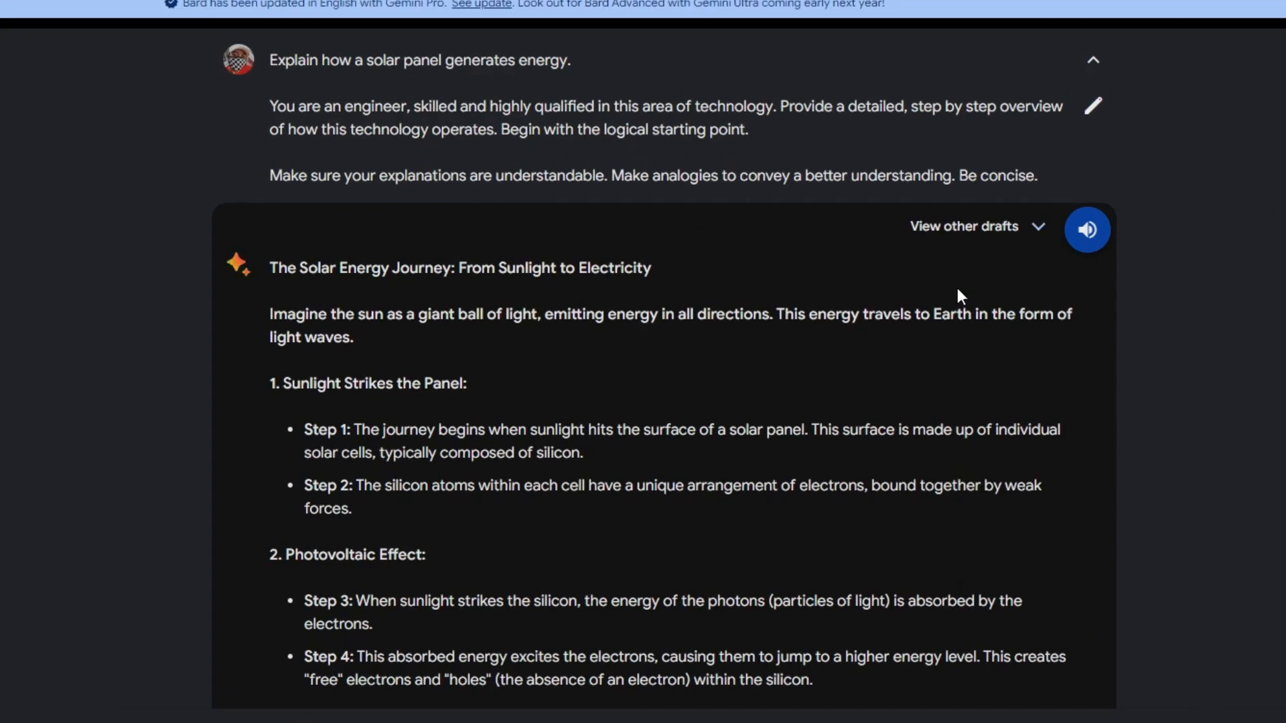
Show the other drafts of the solar panel answer and read through Draft 1.
{"action": "left_click", "coordinate": [974, 242]}
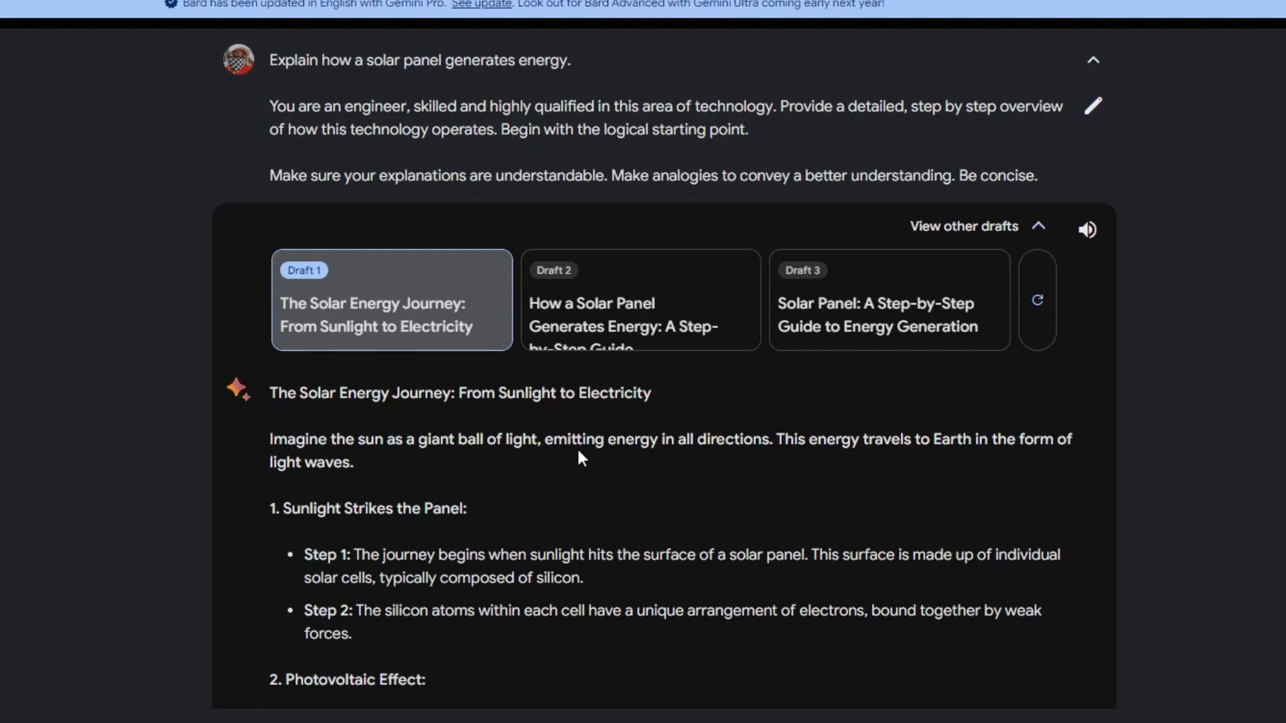
{"action": "scroll", "coordinate": [559, 472], "scroll_direction": "down", "scroll_amount": 5}
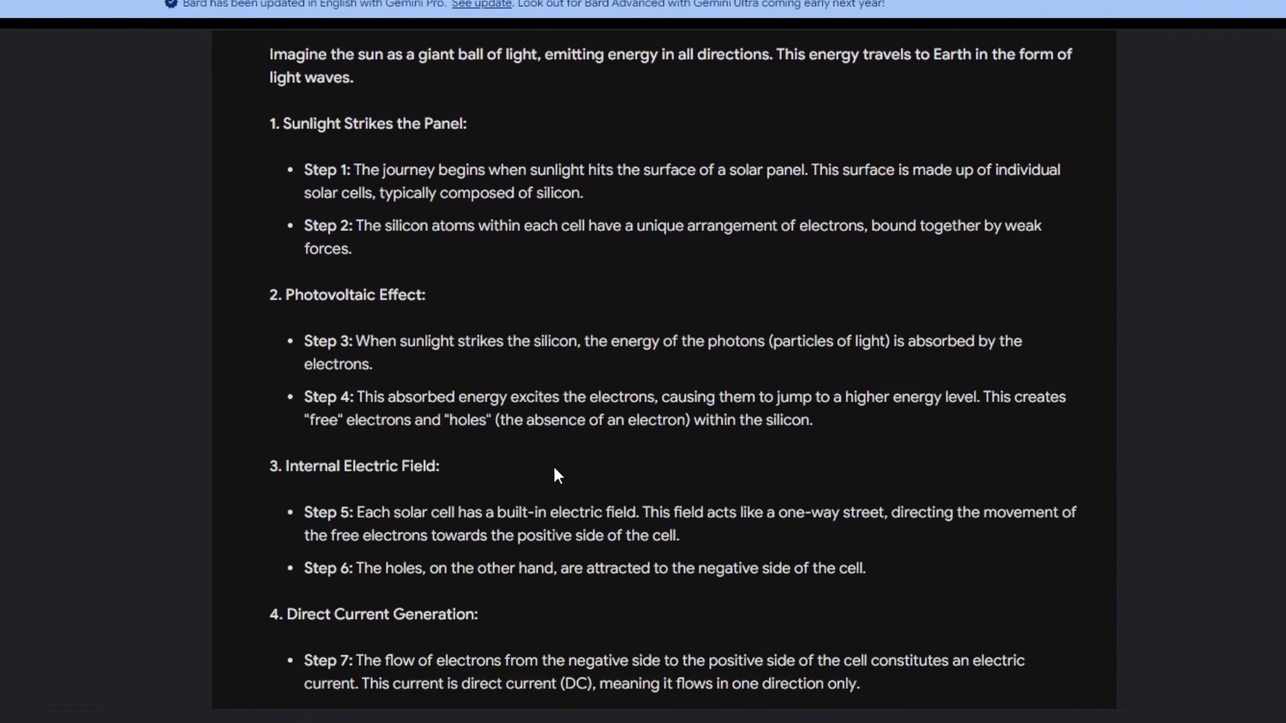
{"action": "scroll", "coordinate": [553, 467], "scroll_direction": "down", "scroll_amount": 1}
{"action": "scroll", "coordinate": [553, 467], "scroll_direction": "up", "scroll_amount": 6}
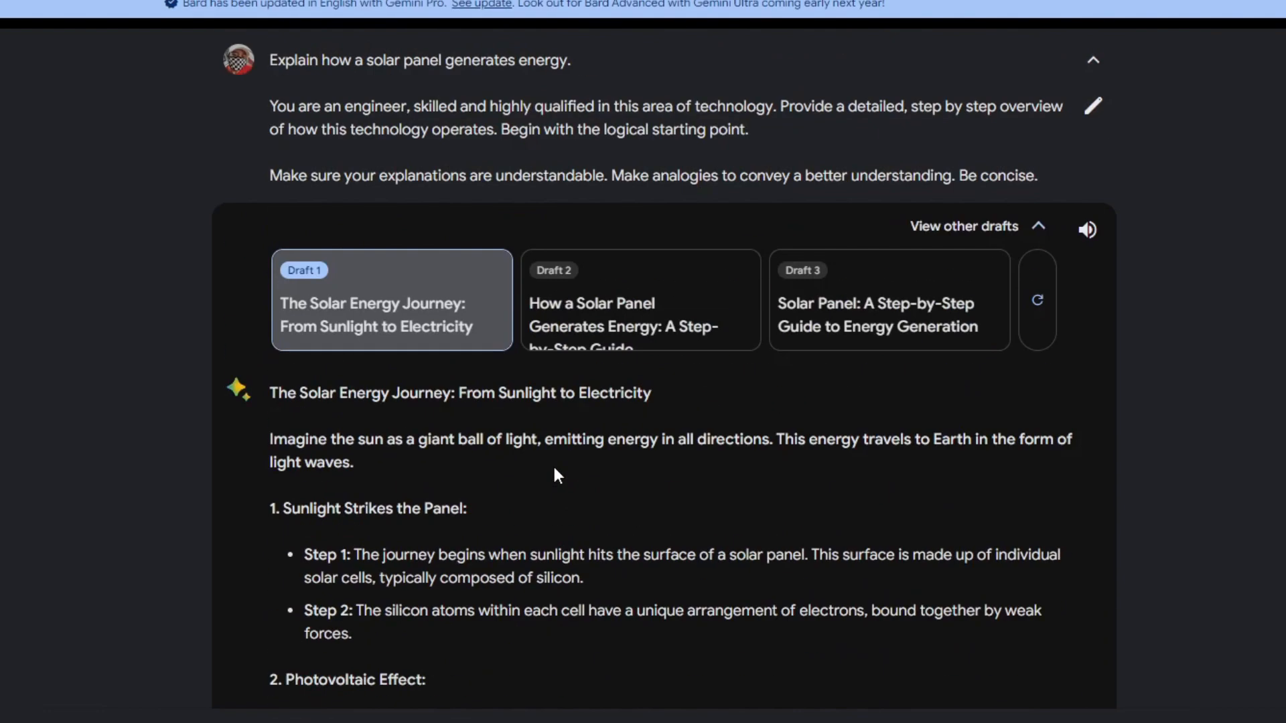
Switch the solar panel answer to Draft 2 and read through its steps.
{"action": "left_click", "coordinate": [620, 310]}
{"action": "scroll", "coordinate": [715, 421], "scroll_direction": "down", "scroll_amount": 5}
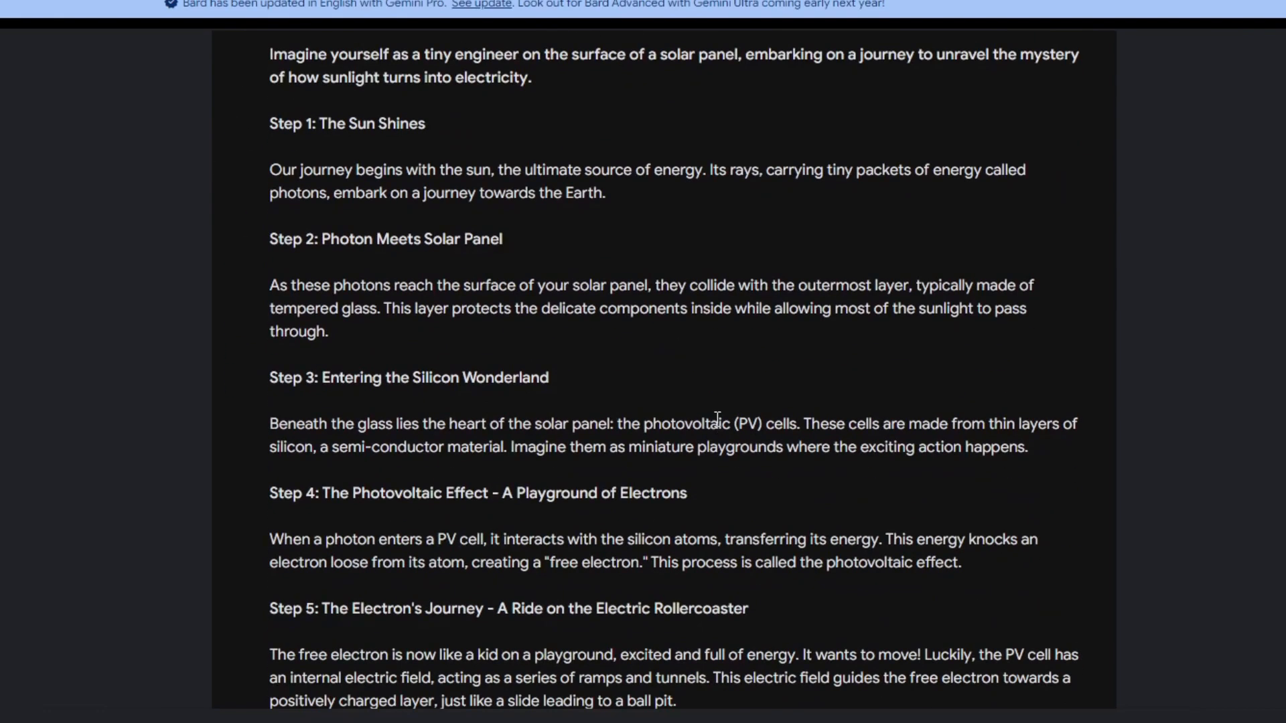
{"action": "scroll", "coordinate": [716, 419], "scroll_direction": "up", "scroll_amount": 5}
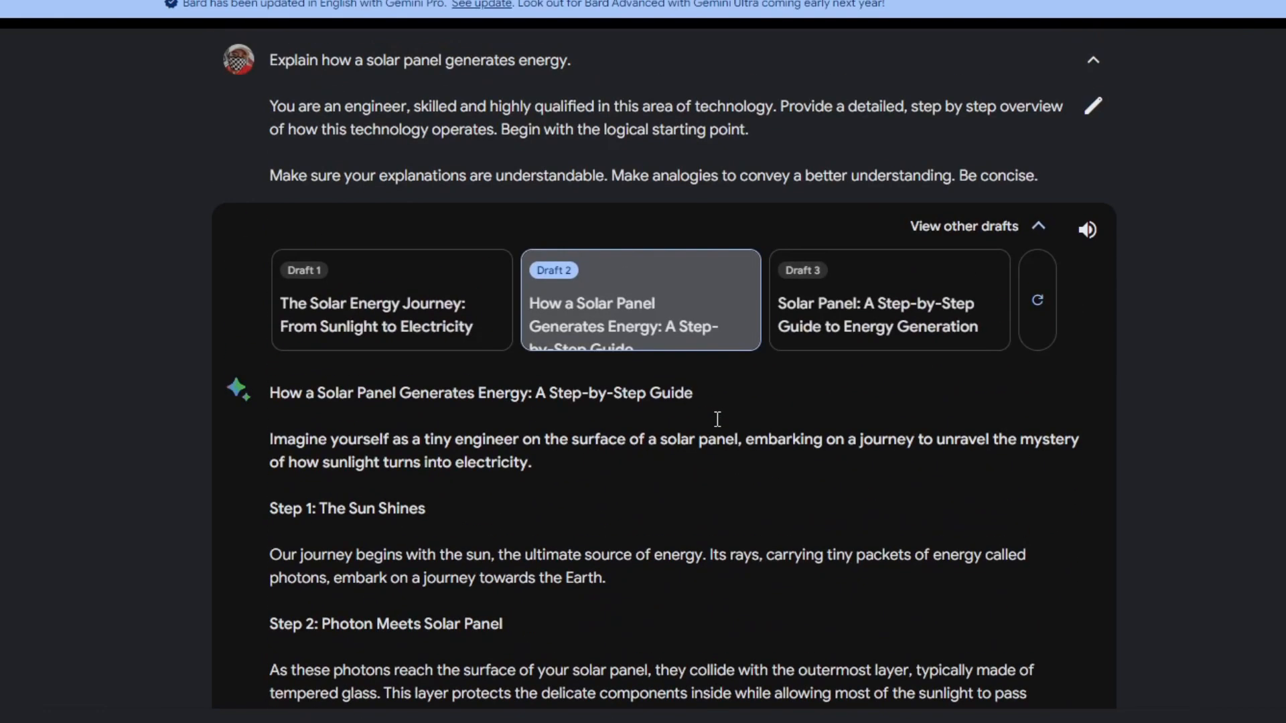
Switch the solar panel answer to Draft 3 and review its steps and illustrations.
{"action": "left_click", "coordinate": [860, 335]}
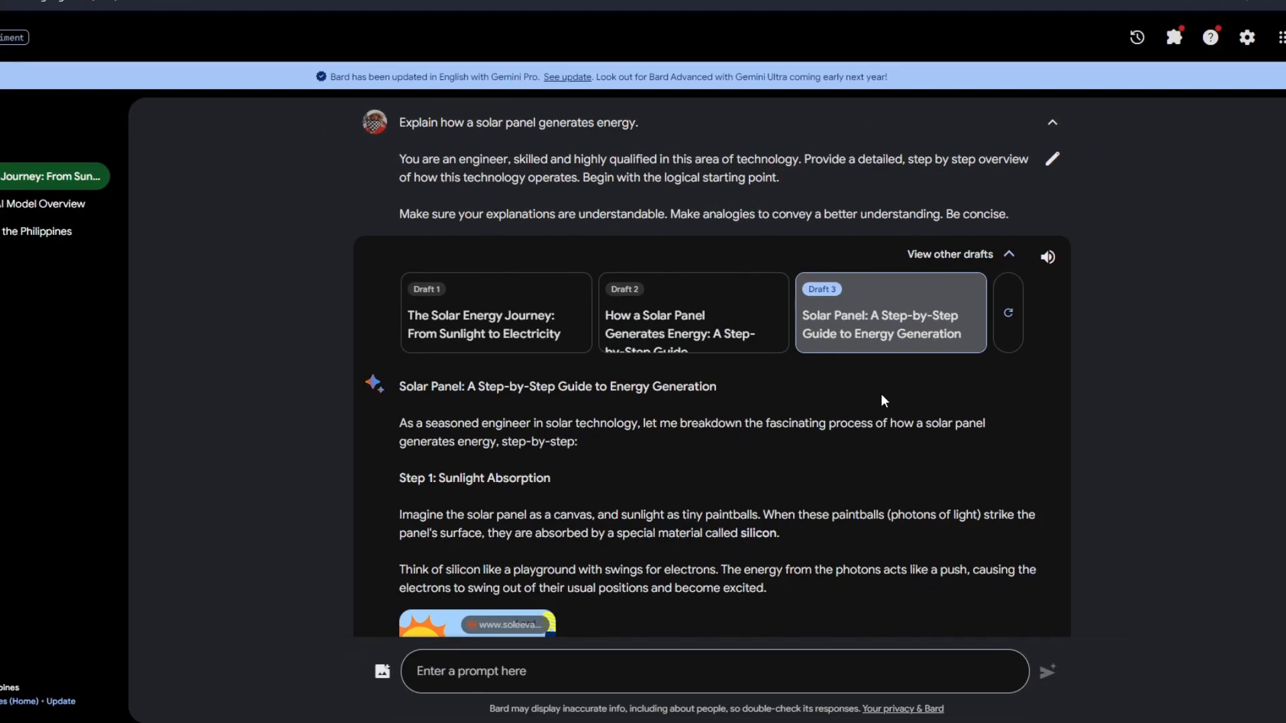
{"action": "scroll", "coordinate": [881, 394], "scroll_direction": "down", "scroll_amount": 10}
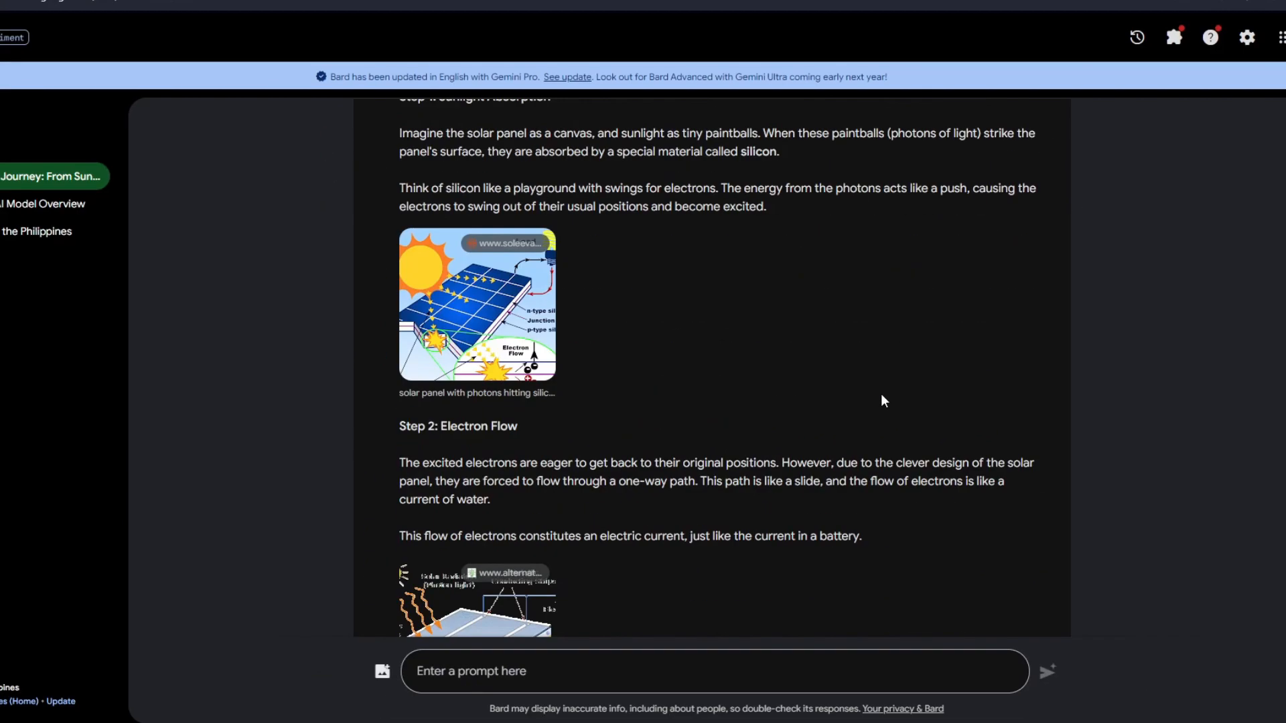
{"action": "scroll", "coordinate": [881, 399], "scroll_direction": "down", "scroll_amount": 1}
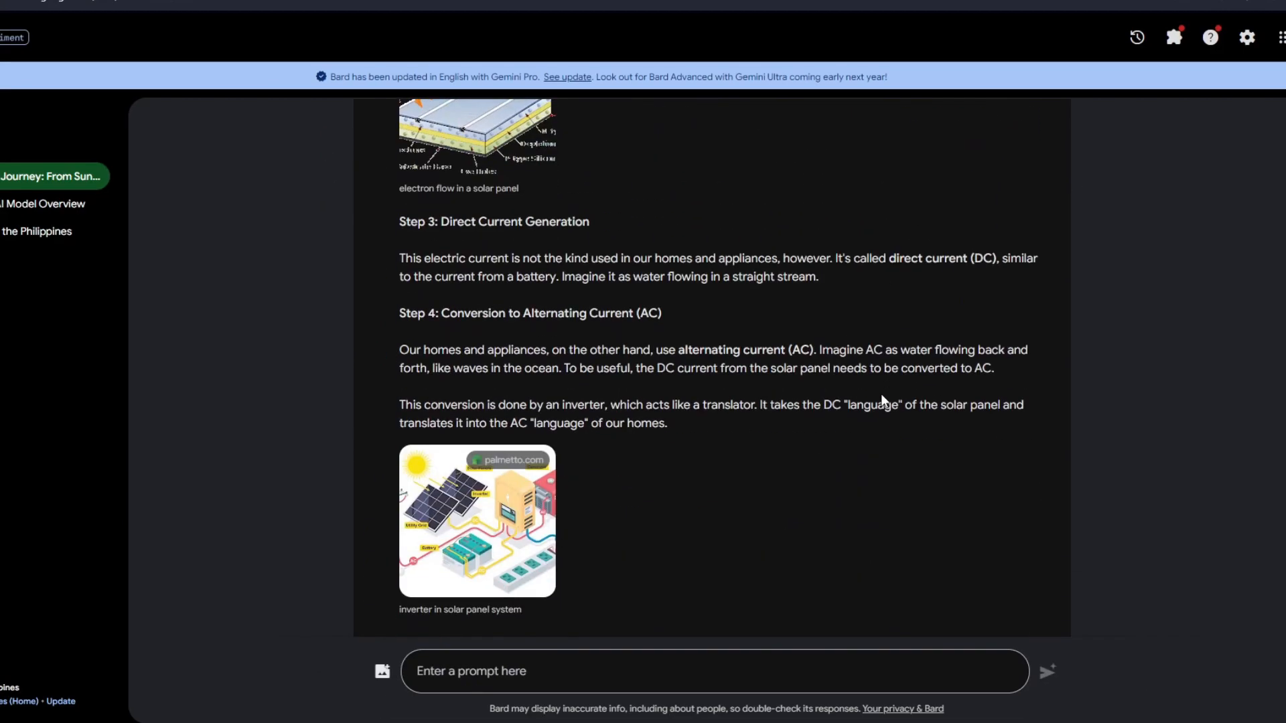
{"action": "scroll", "coordinate": [881, 400], "scroll_direction": "up", "scroll_amount": 3}
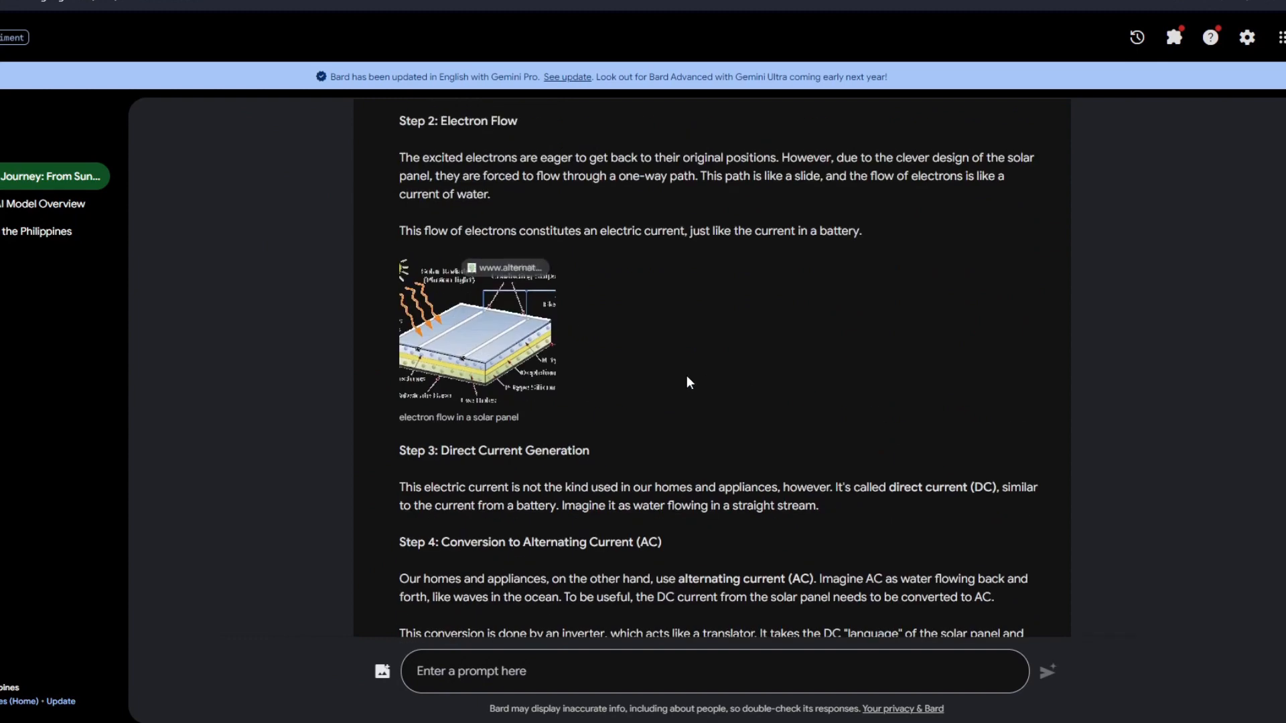
{"action": "scroll", "coordinate": [688, 383], "scroll_direction": "down", "scroll_amount": 3}
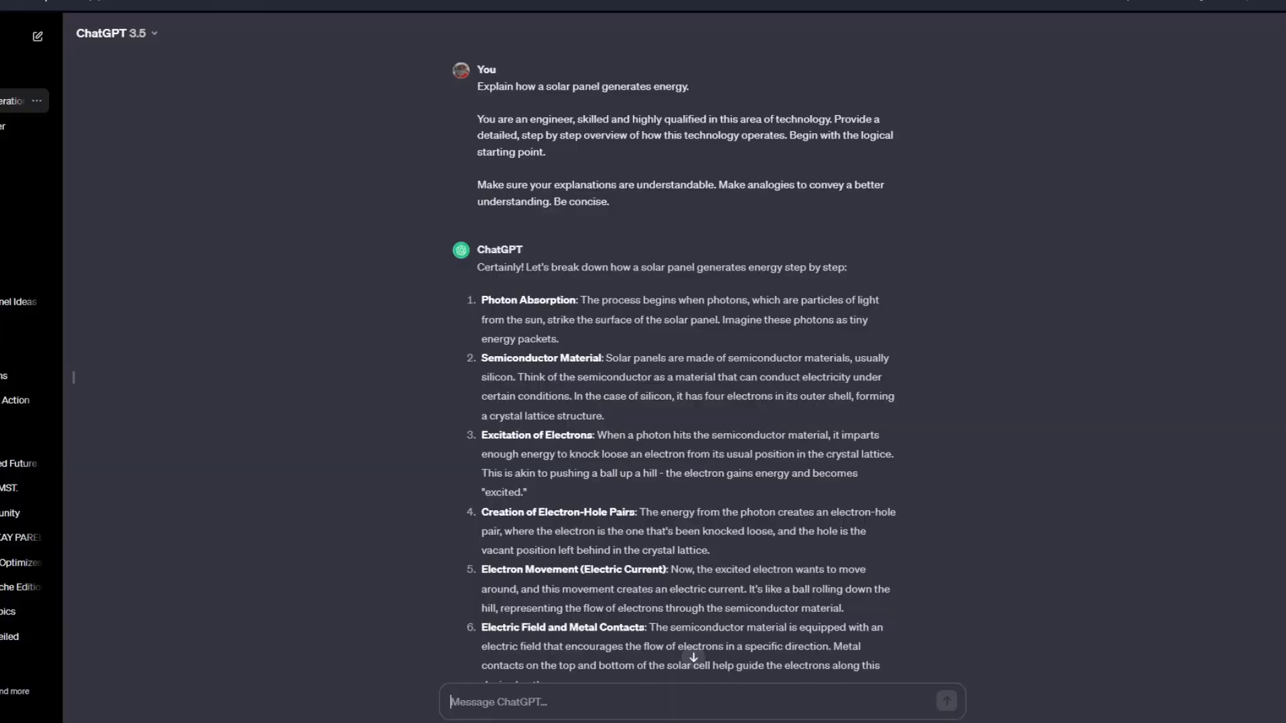
Examine ChatGPT's full step-by-step answer to the same solar panel prompt, from photon absorption to the closing summary.
{"action": "scroll", "coordinate": [803, 331], "scroll_direction": "down", "scroll_amount": 1}
{"action": "scroll", "coordinate": [805, 337], "scroll_direction": "down", "scroll_amount": 3}
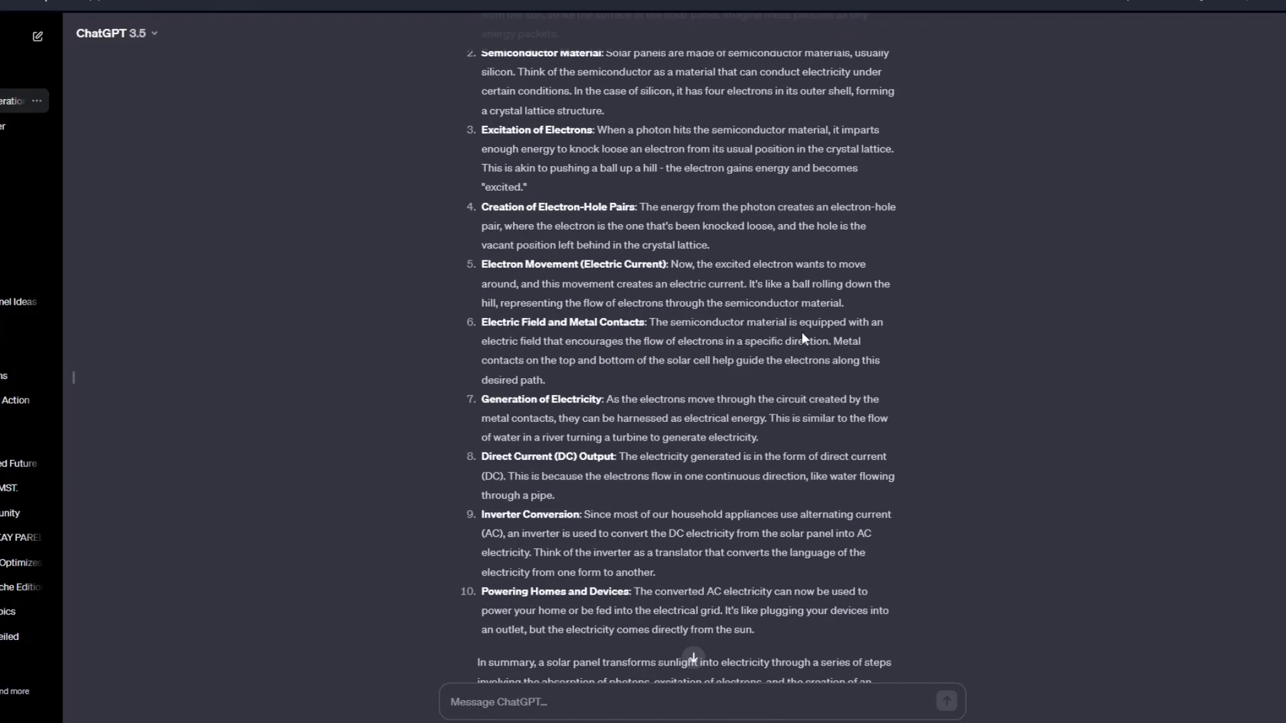
{"action": "scroll", "coordinate": [803, 330], "scroll_direction": "up", "scroll_amount": 5}
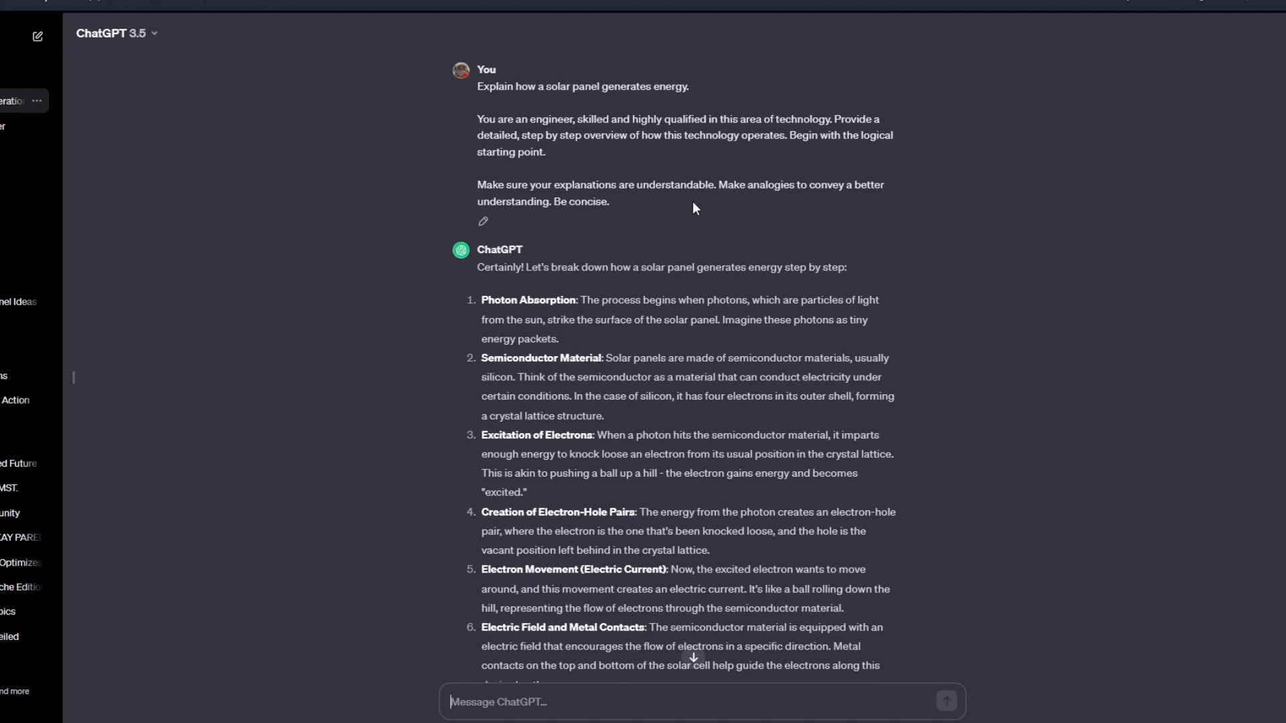
{"action": "scroll", "coordinate": [692, 202], "scroll_direction": "down", "scroll_amount": 5}
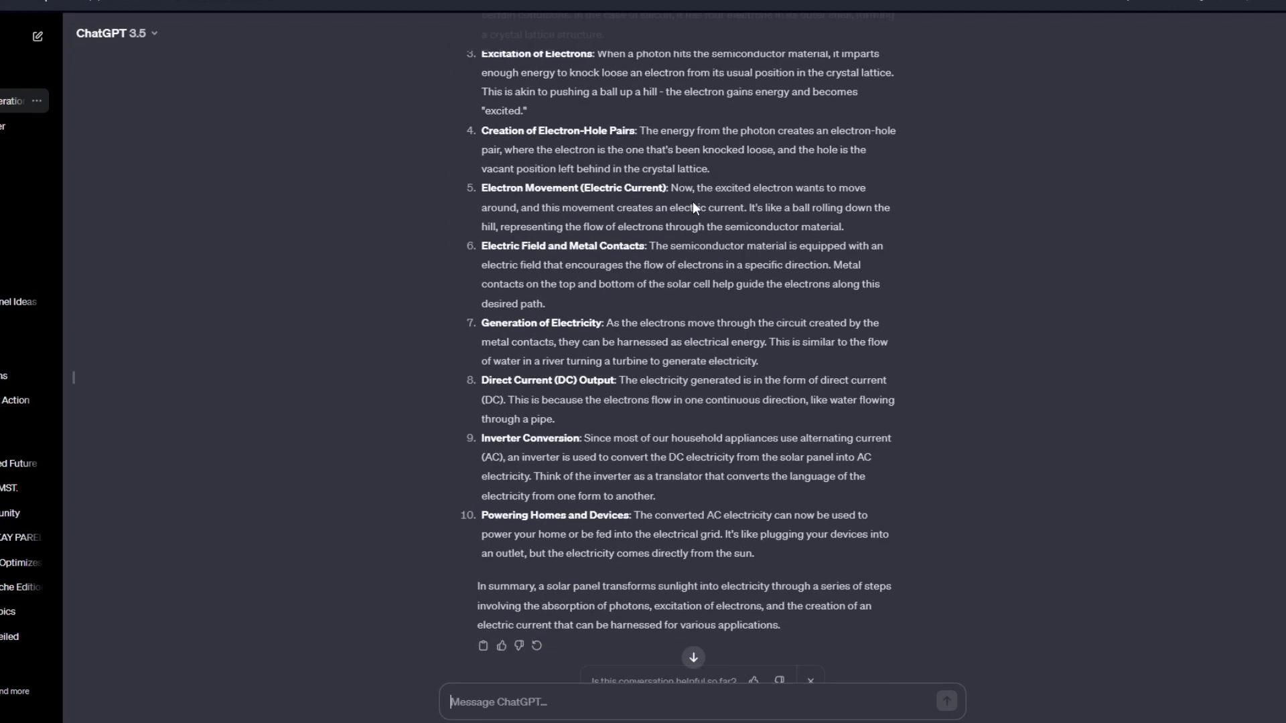
{"action": "scroll", "coordinate": [661, 484], "scroll_direction": "up", "scroll_amount": 5}
{"action": "scroll", "coordinate": [661, 484], "scroll_direction": "down", "scroll_amount": 4}
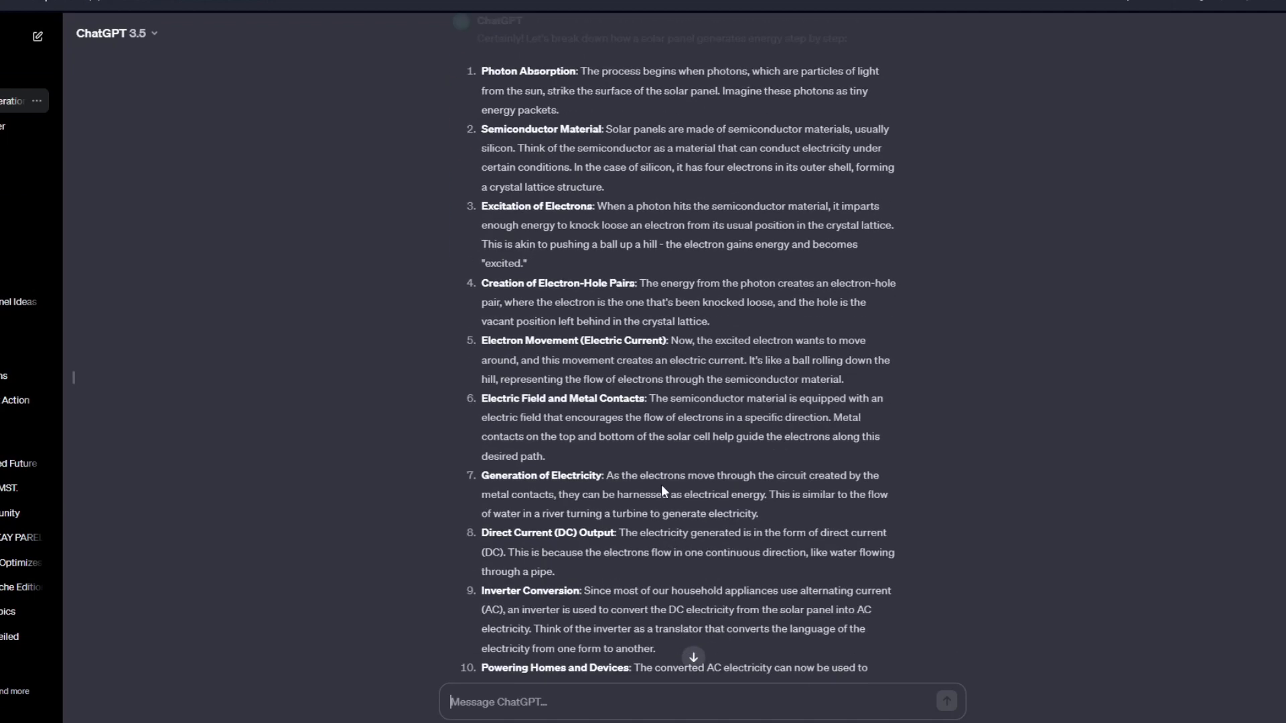
{"action": "scroll", "coordinate": [660, 484], "scroll_direction": "down", "scroll_amount": 2}
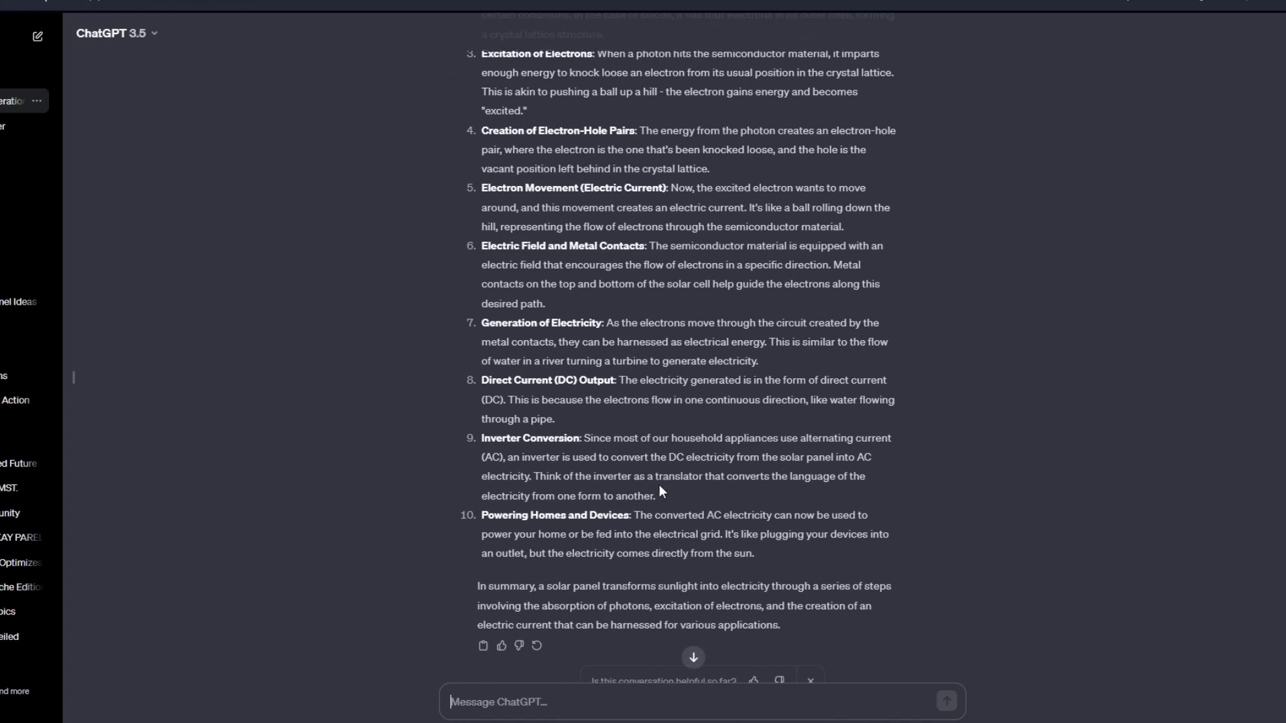
{"action": "scroll", "coordinate": [660, 535], "scroll_direction": "down", "scroll_amount": 1}
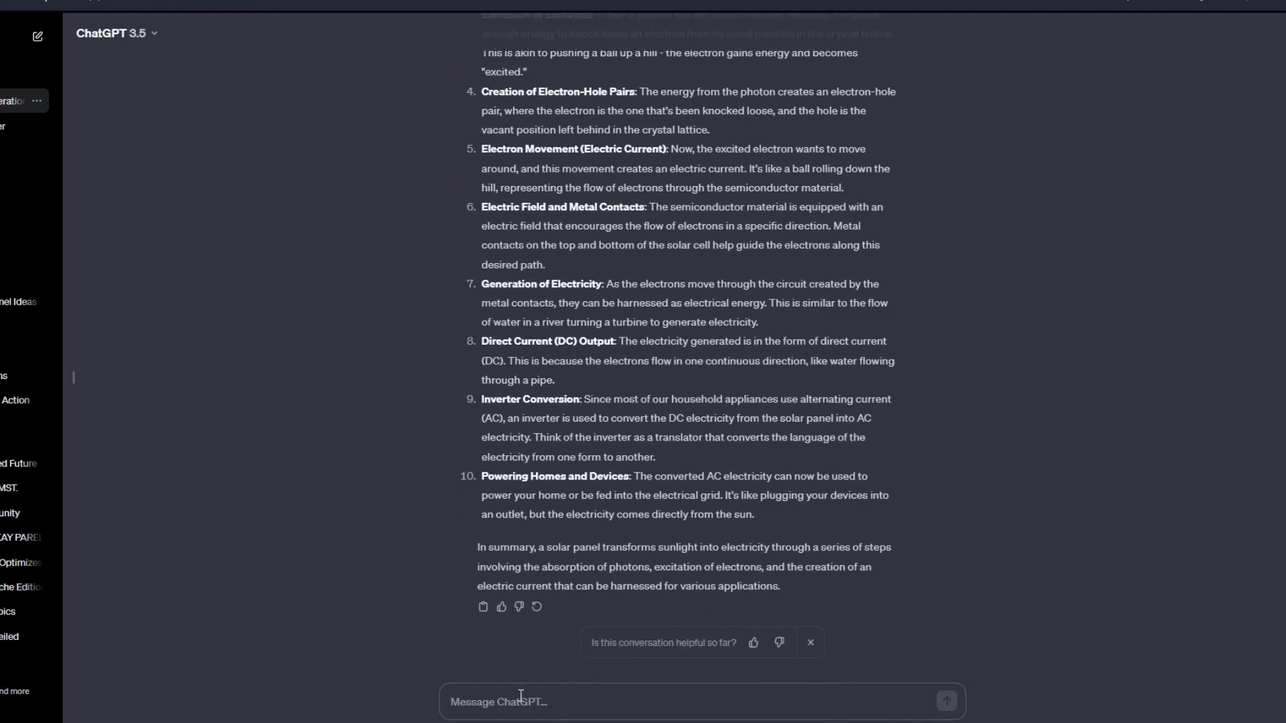
{"action": "scroll", "coordinate": [600, 450], "scroll_direction": "up", "scroll_amount": 6}
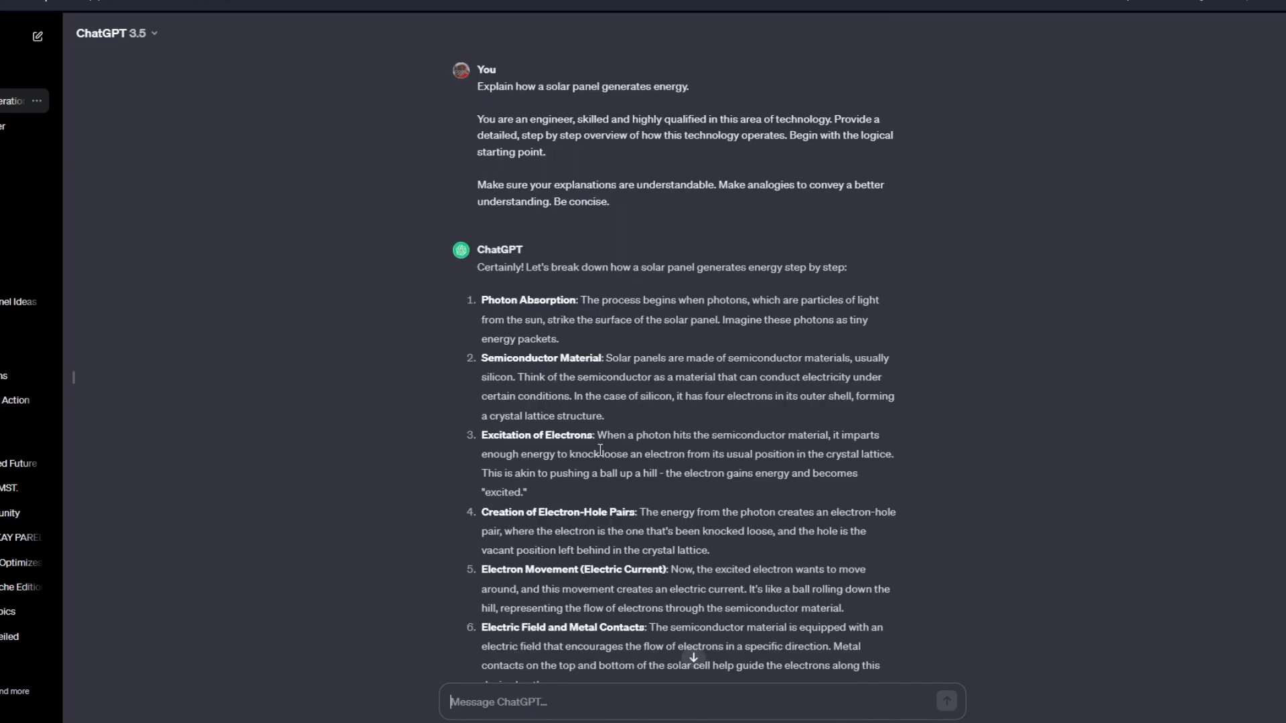
{"action": "scroll", "coordinate": [599, 450], "scroll_direction": "down", "scroll_amount": 6}
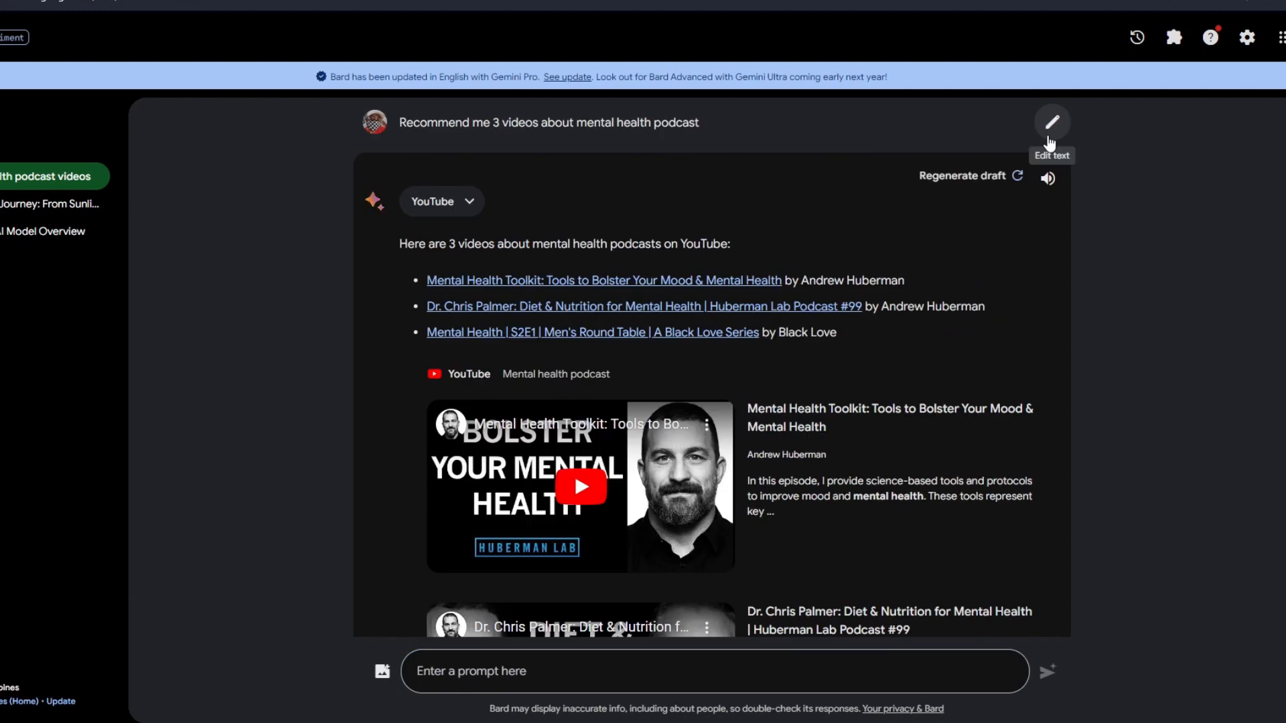
Edit the mental health podcast prompt to "Recommend me 3 videos for cooking spaghetti sauce" and look through the suggested videos.
{"action": "left_click", "coordinate": [1049, 138]}
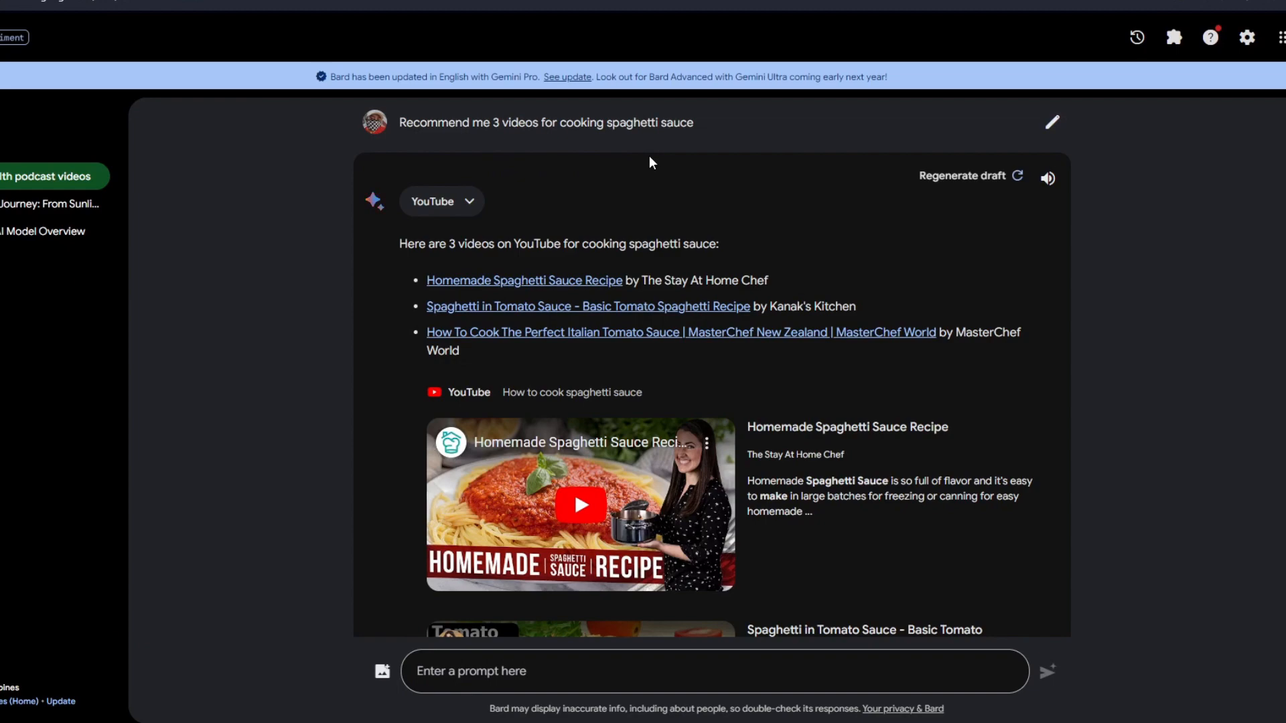
{"action": "scroll", "coordinate": [649, 160], "scroll_direction": "down", "scroll_amount": 6}
{"action": "scroll", "coordinate": [649, 161], "scroll_direction": "up", "scroll_amount": 6}
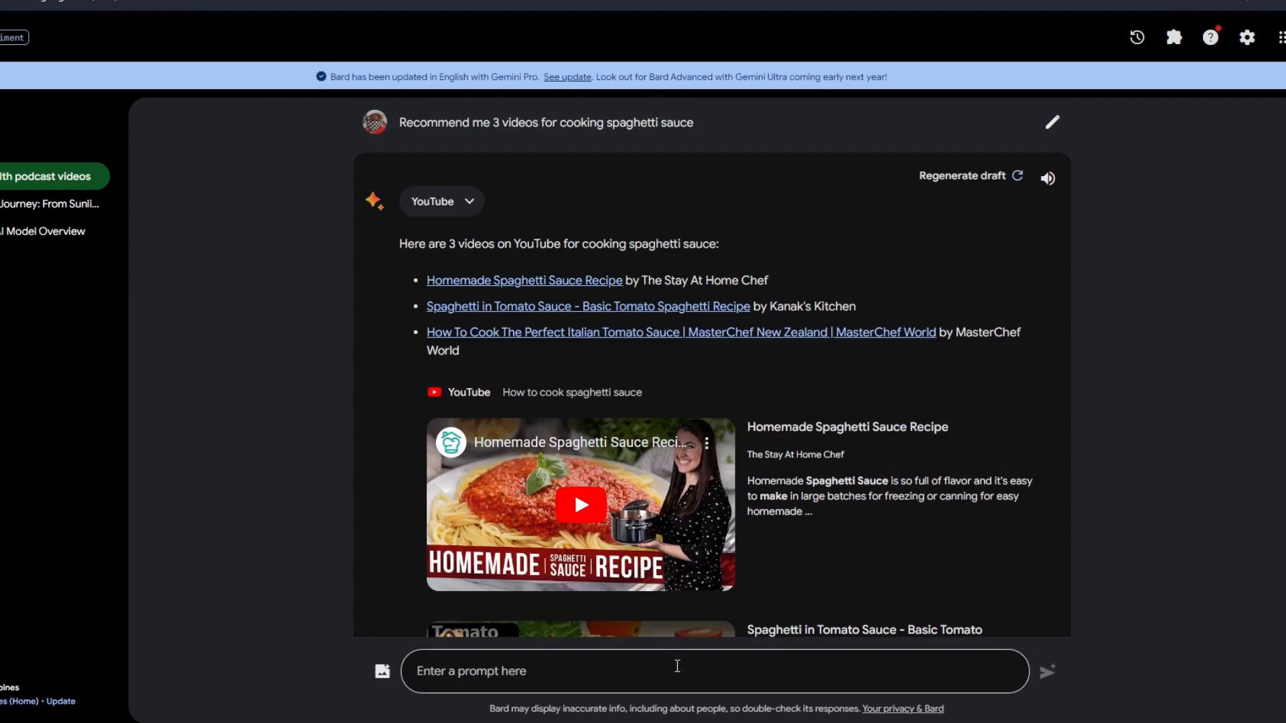
{"action": "scroll", "coordinate": [626, 334], "scroll_direction": "down", "scroll_amount": 2}
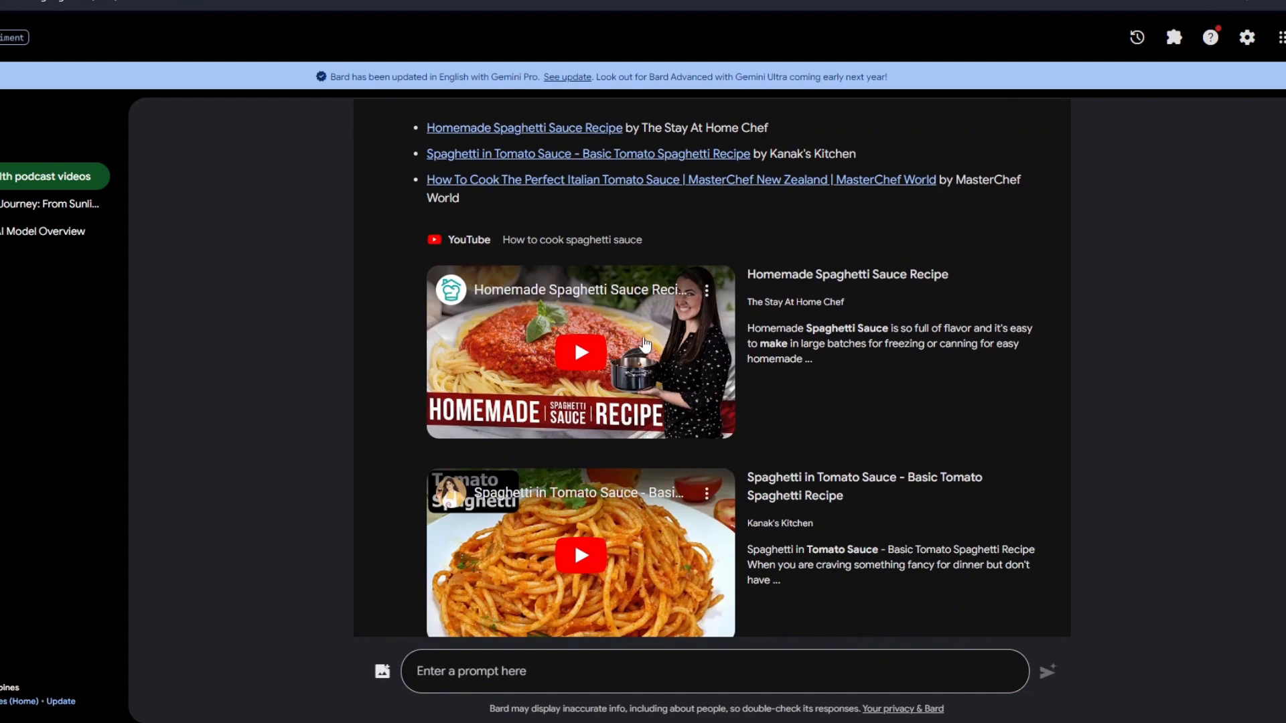
Submit the follow-up prompt "recap the first video and give me the recipe" and read the ingredients and instructions.
{"action": "left_click", "coordinate": [614, 667]}
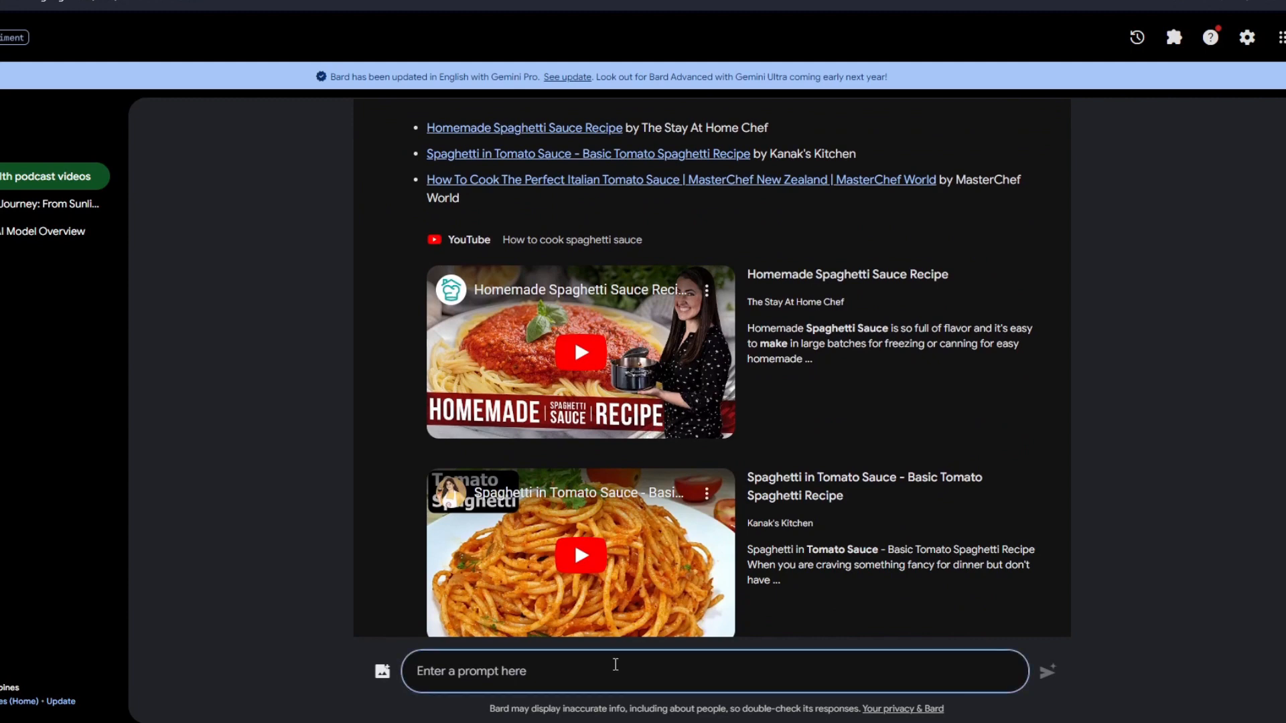
{"action": "type", "text": "recap the first video and give me the recipe"}
{"action": "scroll", "coordinate": [609, 539], "scroll_direction": "up", "scroll_amount": 2}
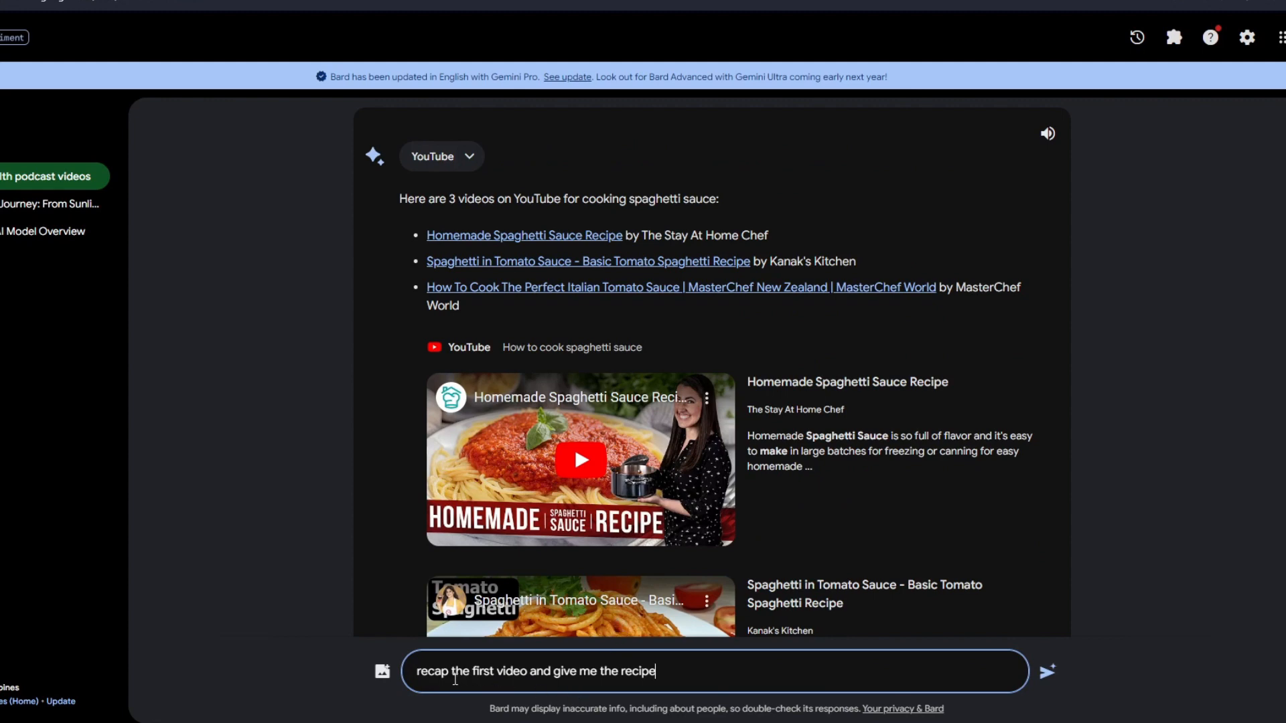
{"action": "scroll", "coordinate": [642, 593], "scroll_direction": "down", "scroll_amount": 3}
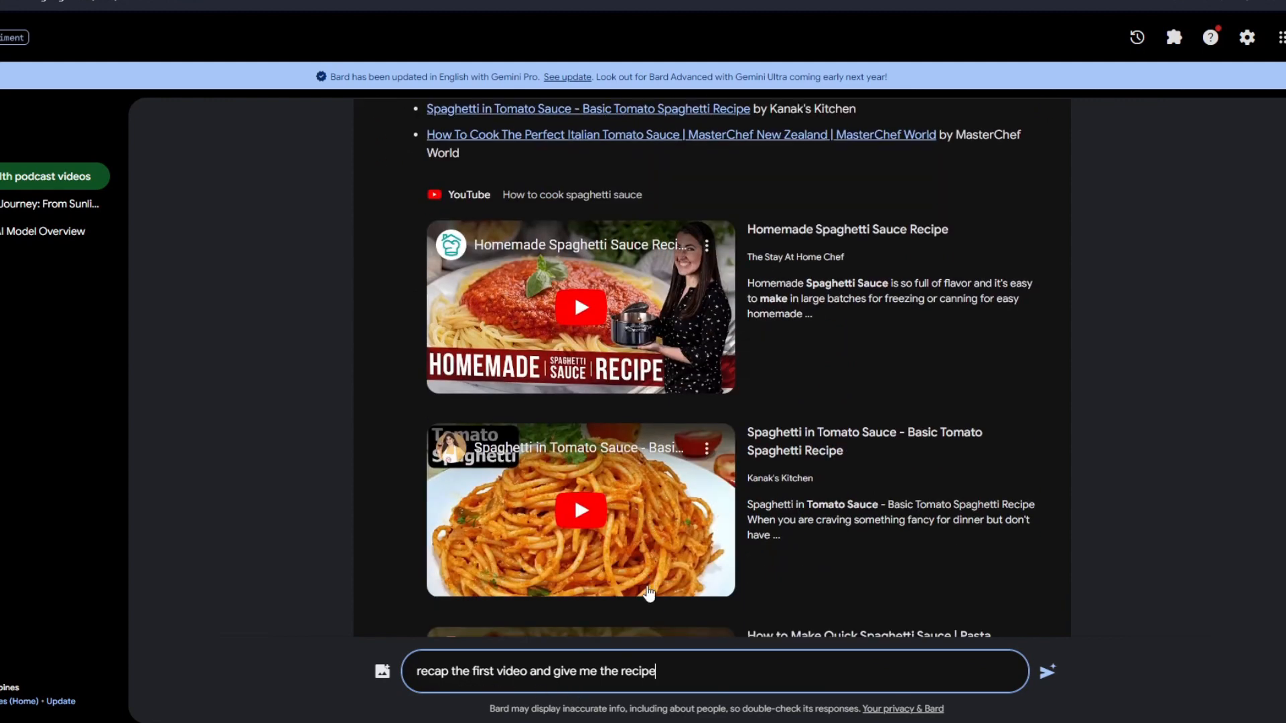
{"action": "left_click", "coordinate": [1047, 672]}
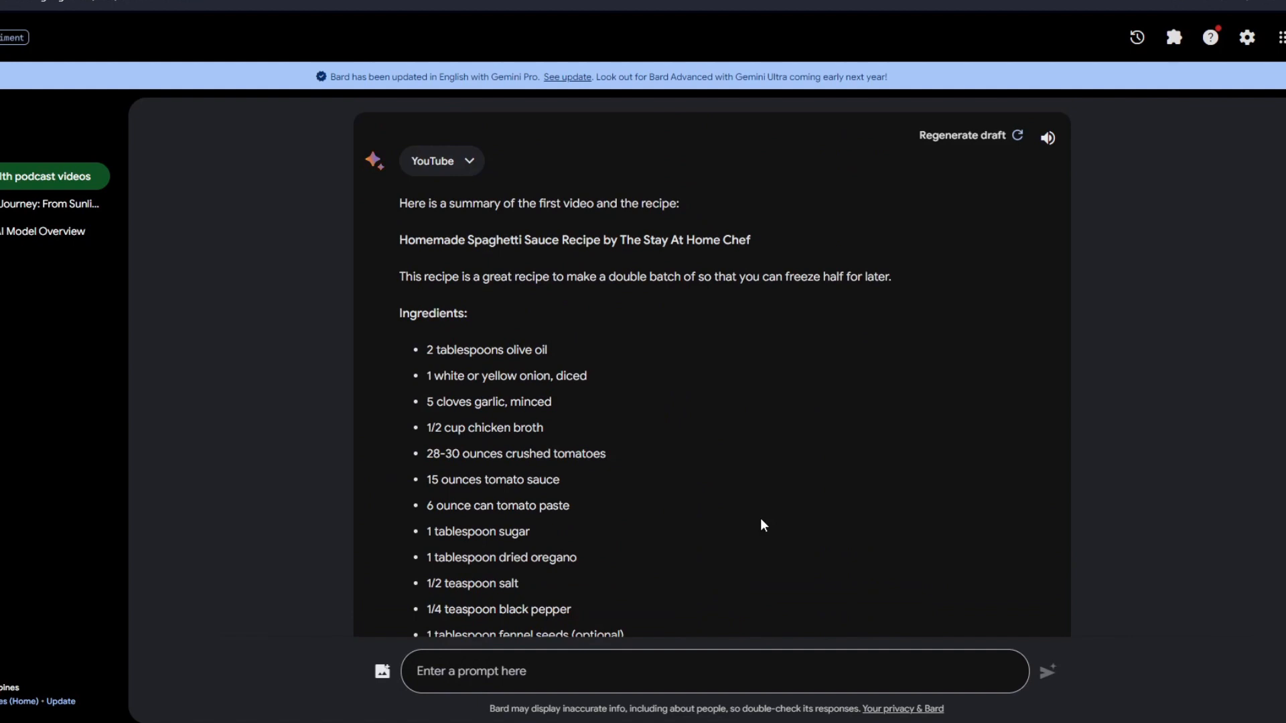
{"action": "scroll", "coordinate": [753, 520], "scroll_direction": "down", "scroll_amount": 3}
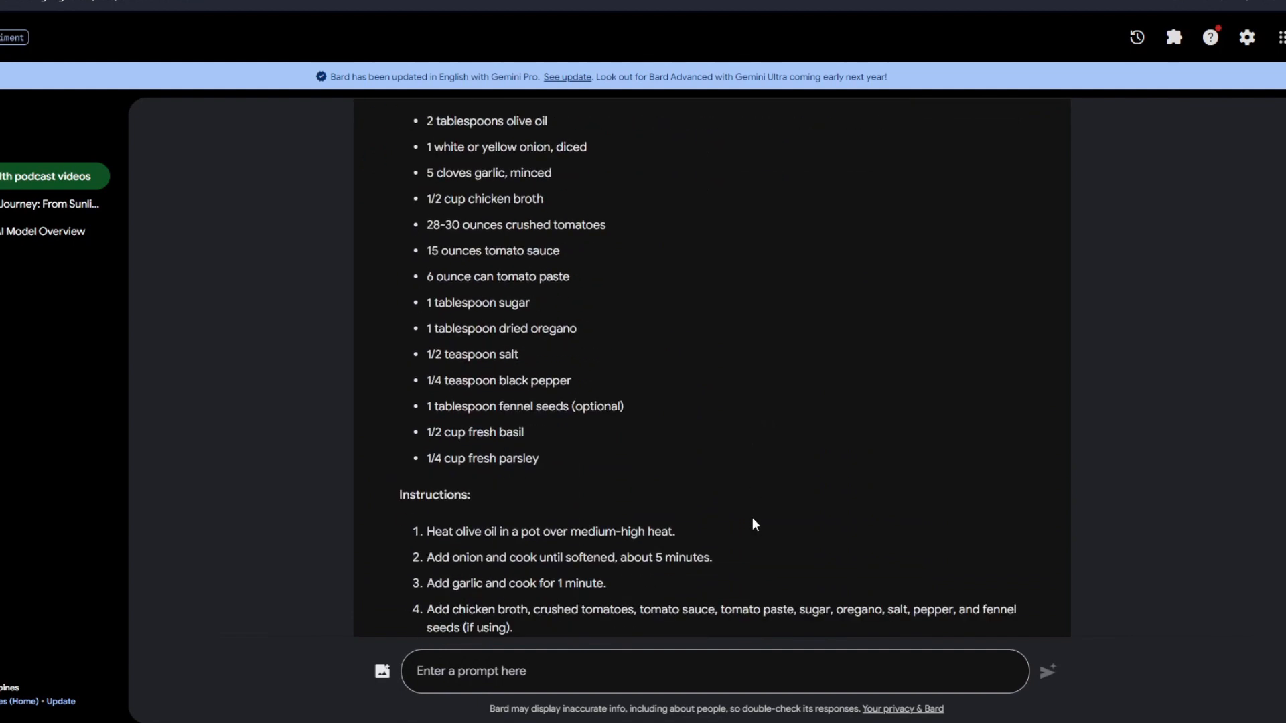
Read the rest of the spaghetti sauce recipe's instructions and tips, and recheck its ingredients list.
{"action": "scroll", "coordinate": [754, 524], "scroll_direction": "down", "scroll_amount": 3}
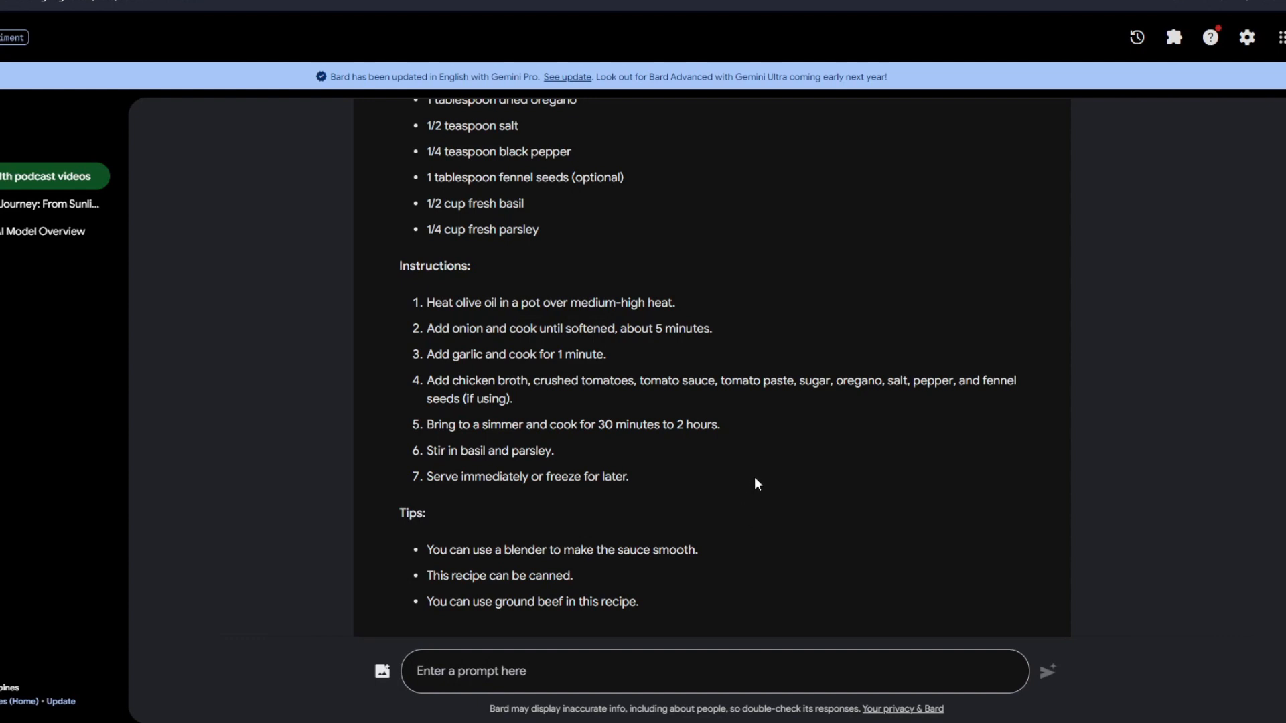
{"action": "scroll", "coordinate": [754, 477], "scroll_direction": "up", "scroll_amount": 5}
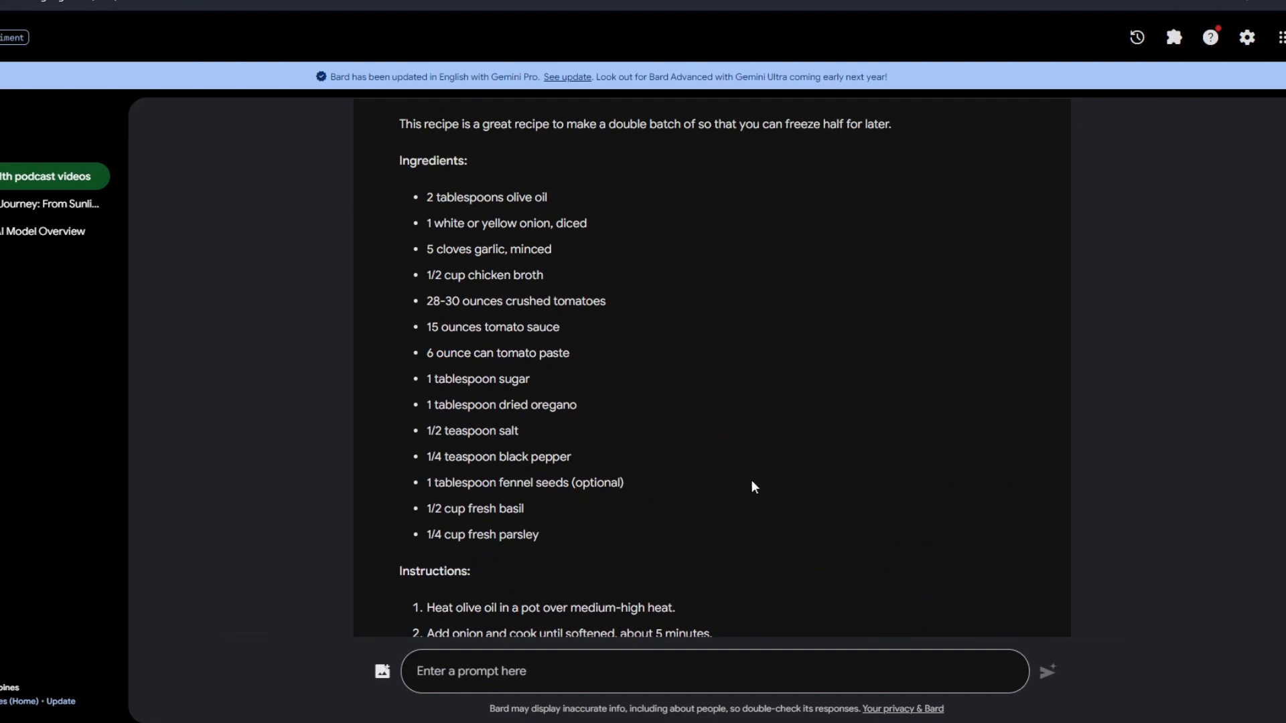
{"action": "scroll", "coordinate": [754, 486], "scroll_direction": "up", "scroll_amount": 5}
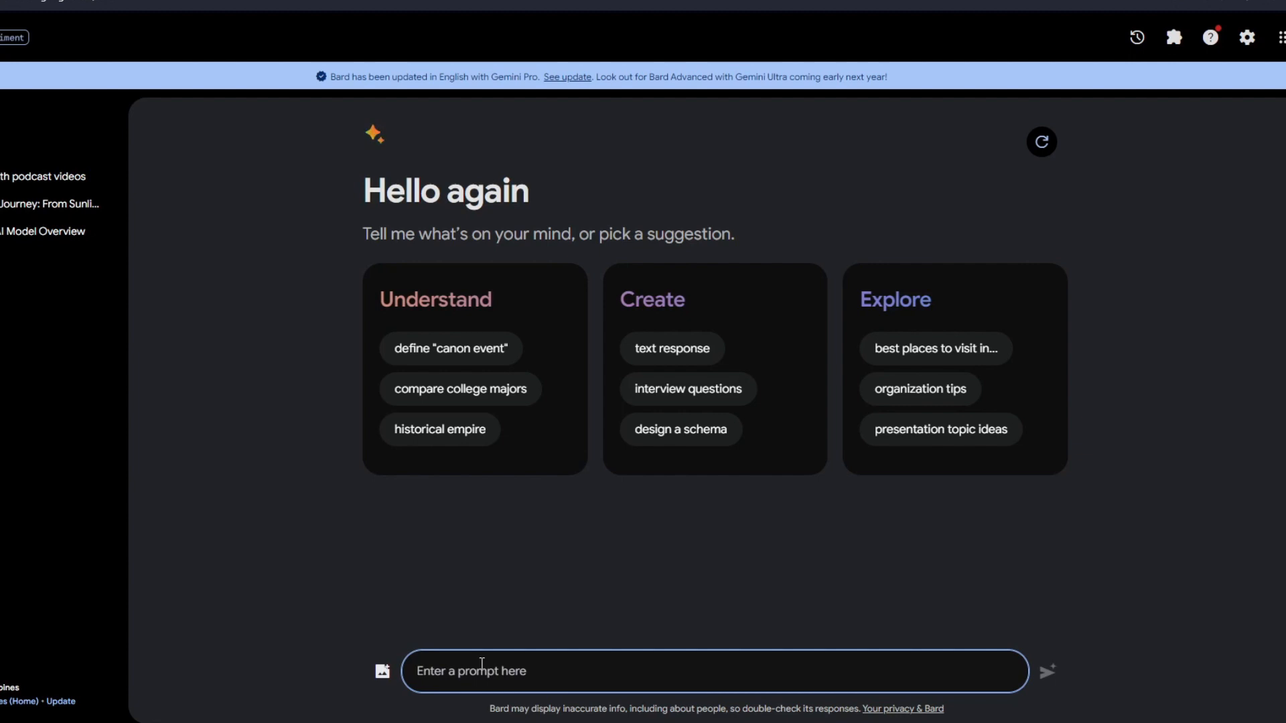
Submit the prompt "how many emails did i get today?" in a new chat and look through the email summary.
{"action": "type", "text": "how many e"}
{"action": "type", "text": "mails did i get today?"}
{"action": "key", "text": "Return"}
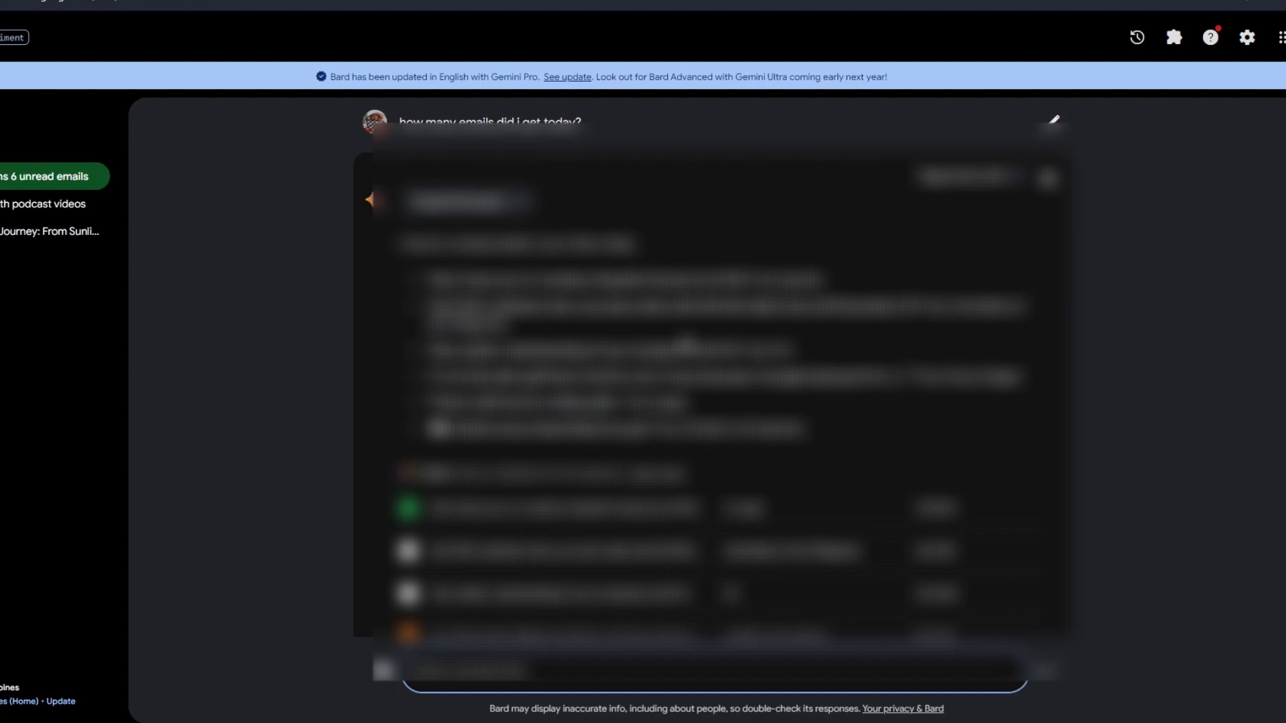
{"action": "scroll", "coordinate": [681, 346], "scroll_direction": "down", "scroll_amount": 3}
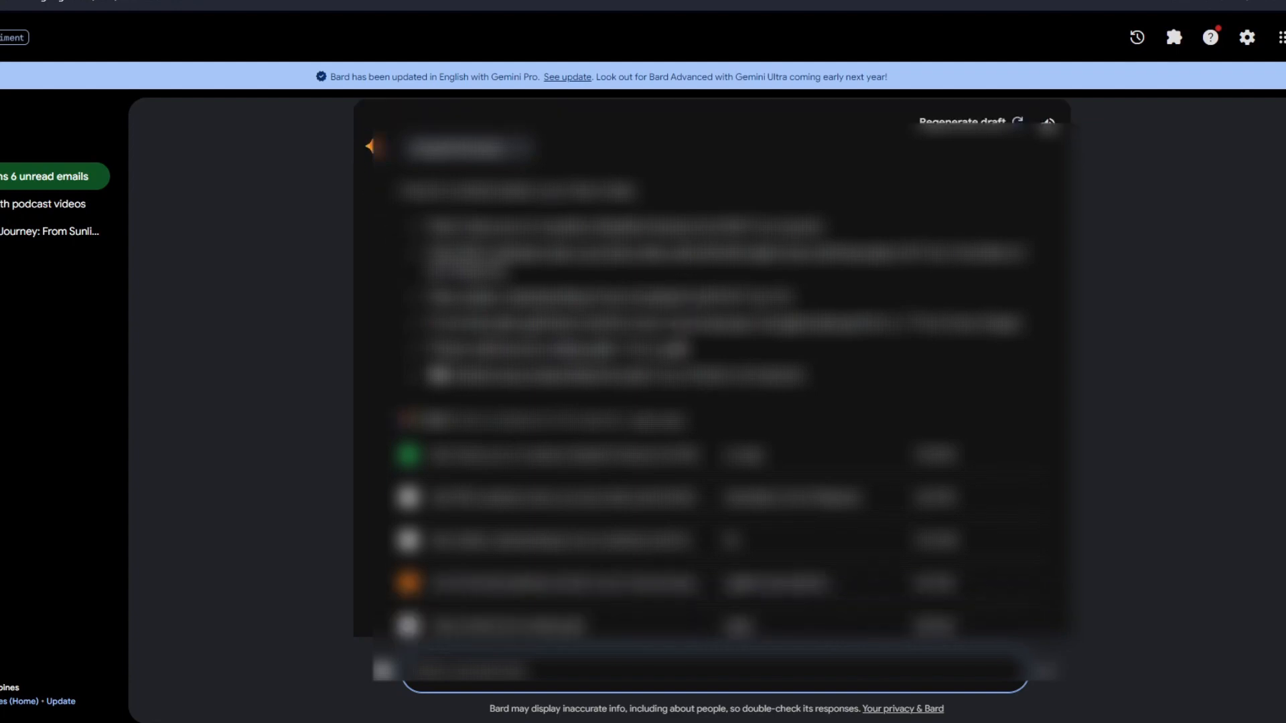
{"action": "scroll", "coordinate": [681, 346], "scroll_direction": "up", "scroll_amount": 3}
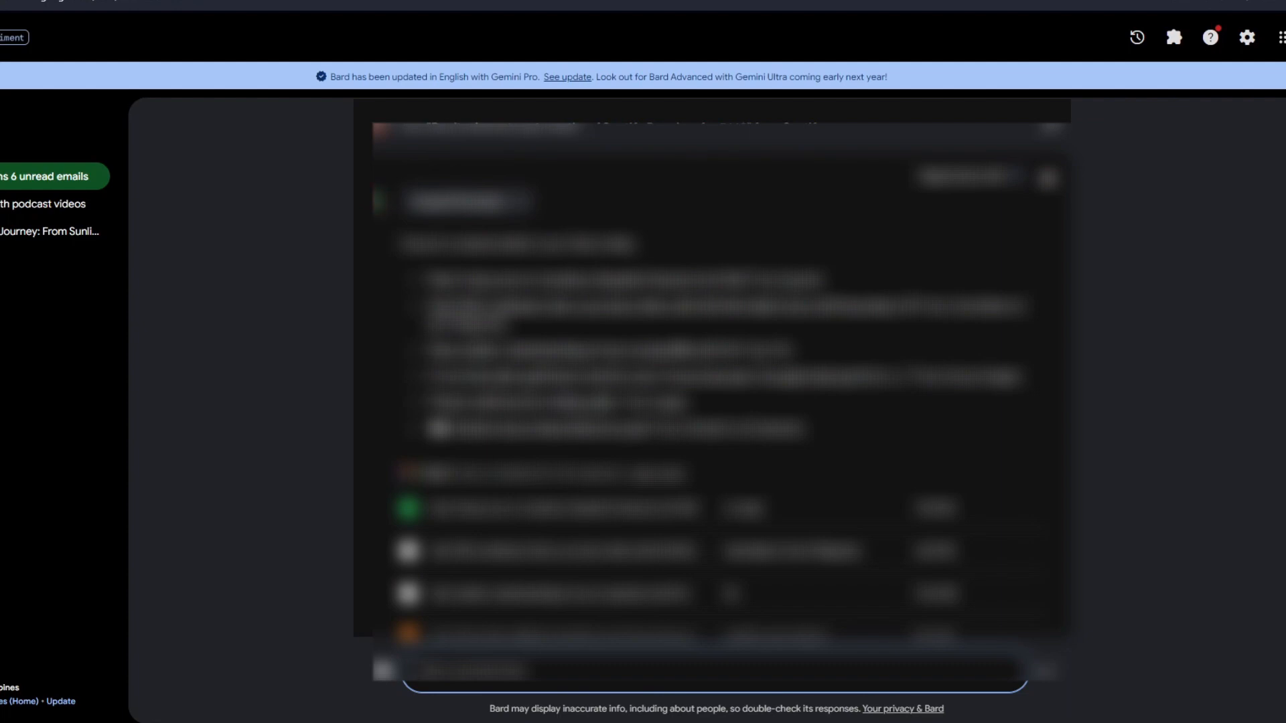
{"action": "scroll", "coordinate": [712, 367], "scroll_direction": "up", "scroll_amount": 2}
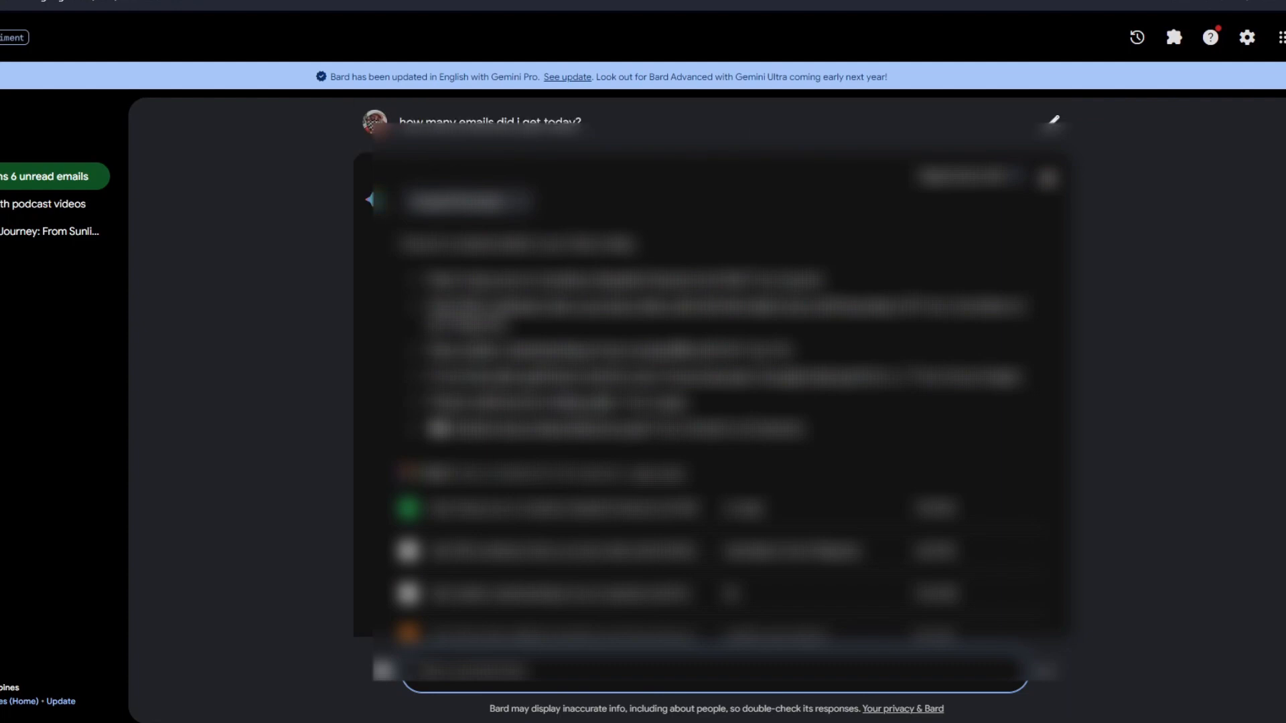
{"action": "scroll", "coordinate": [712, 367], "scroll_direction": "down", "scroll_amount": 3}
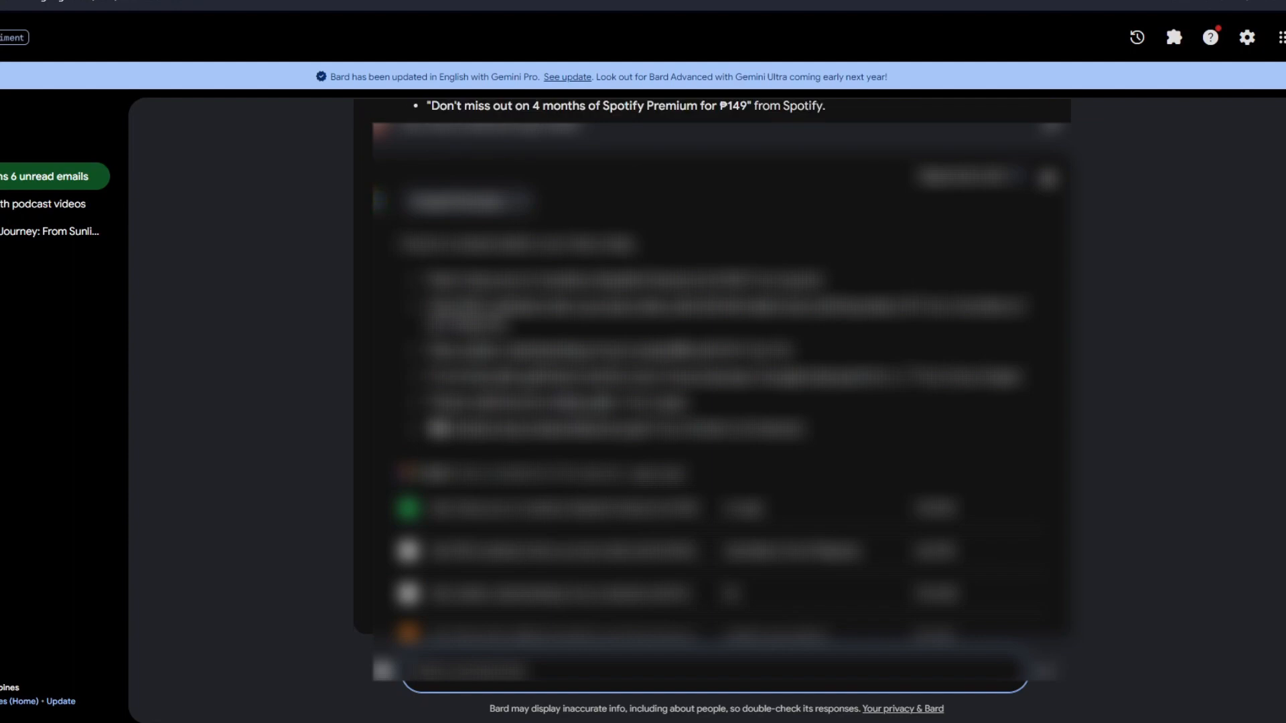
{"action": "scroll", "coordinate": [712, 367], "scroll_direction": "up", "scroll_amount": 2}
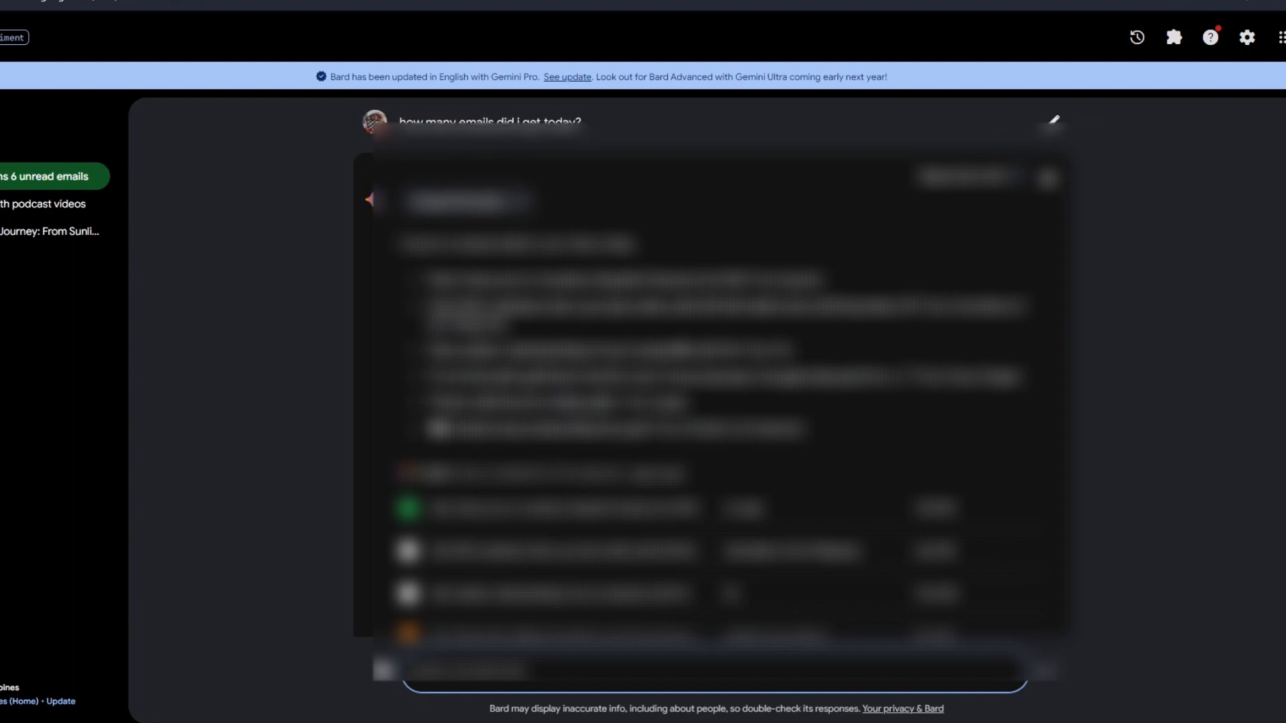